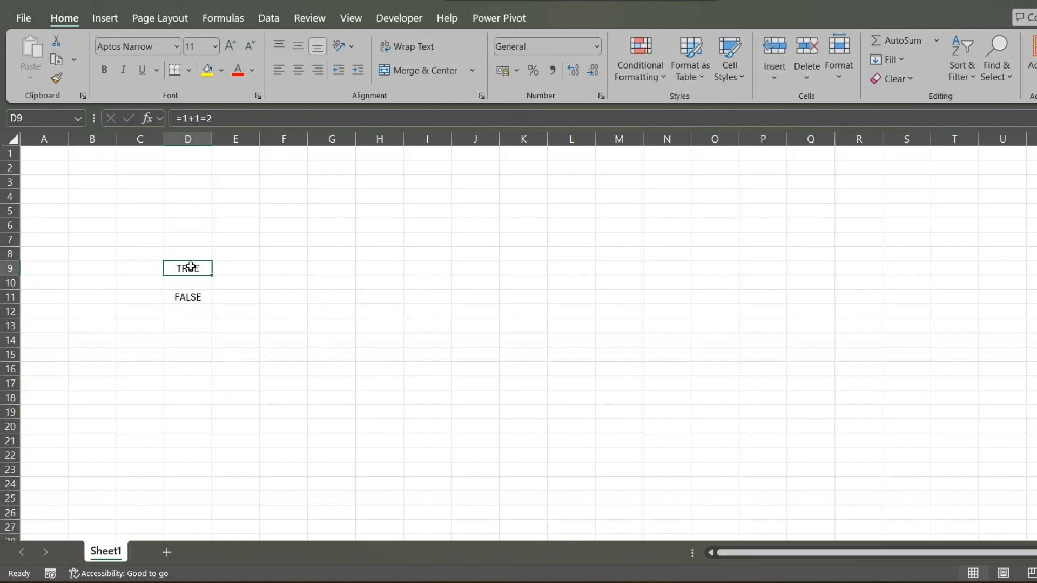
# Examine the logical test formulas in D9 and D11 and the empty cells beside them.
pyautogui.click(182, 296)
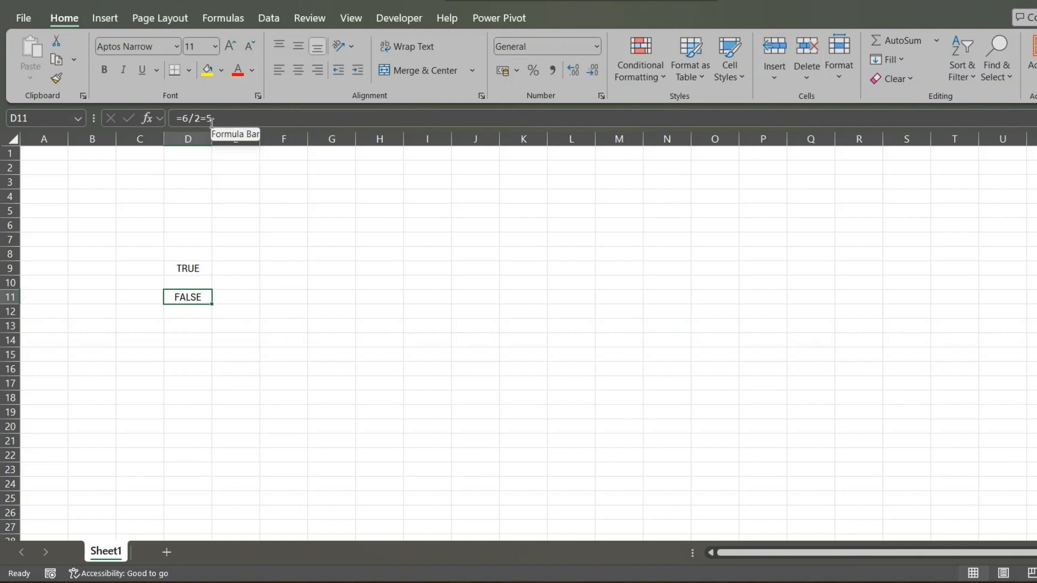
pyautogui.click(241, 269)
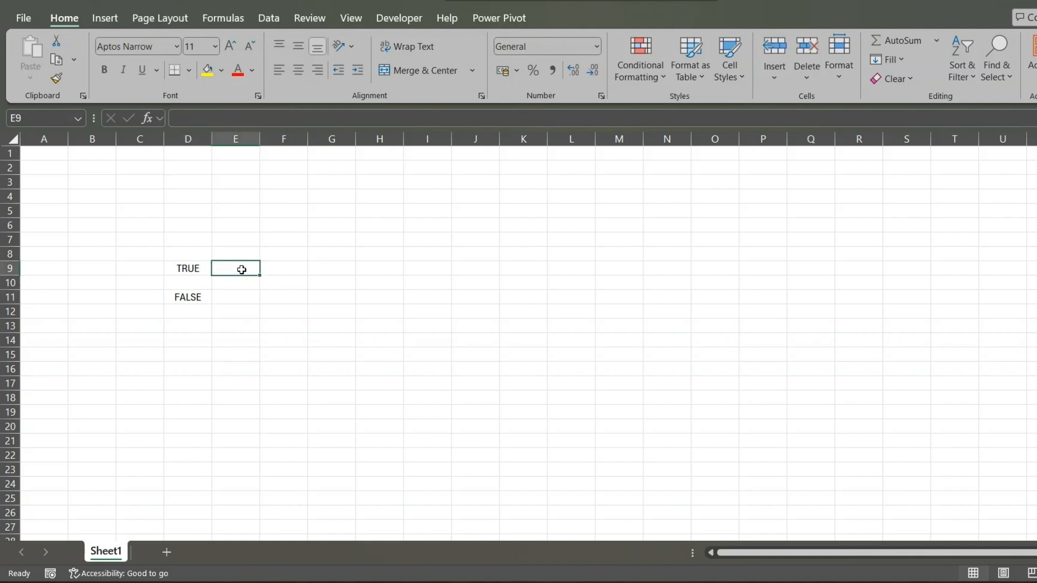
pyautogui.click(192, 268)
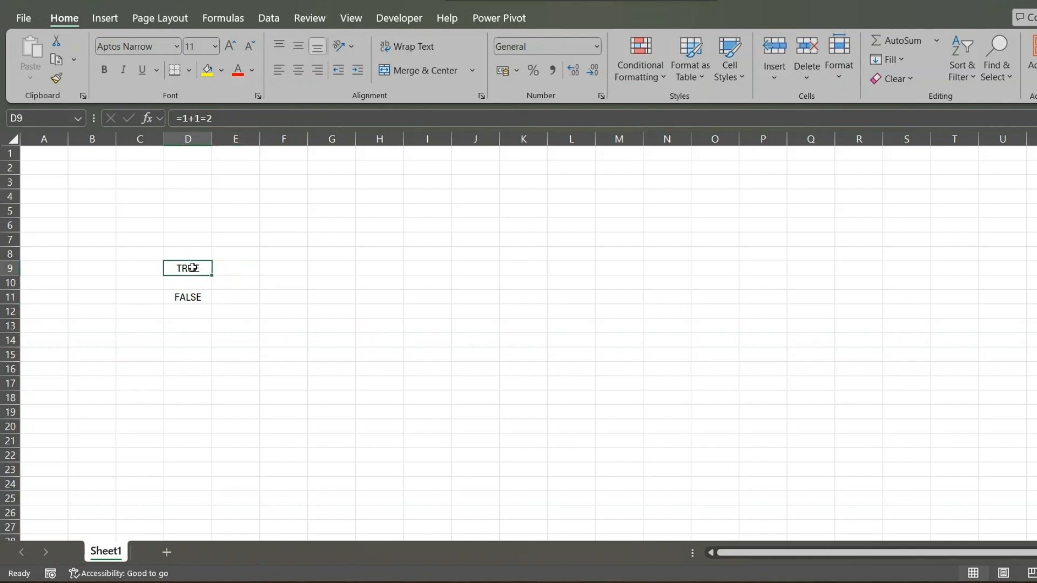
pyautogui.click(241, 270)
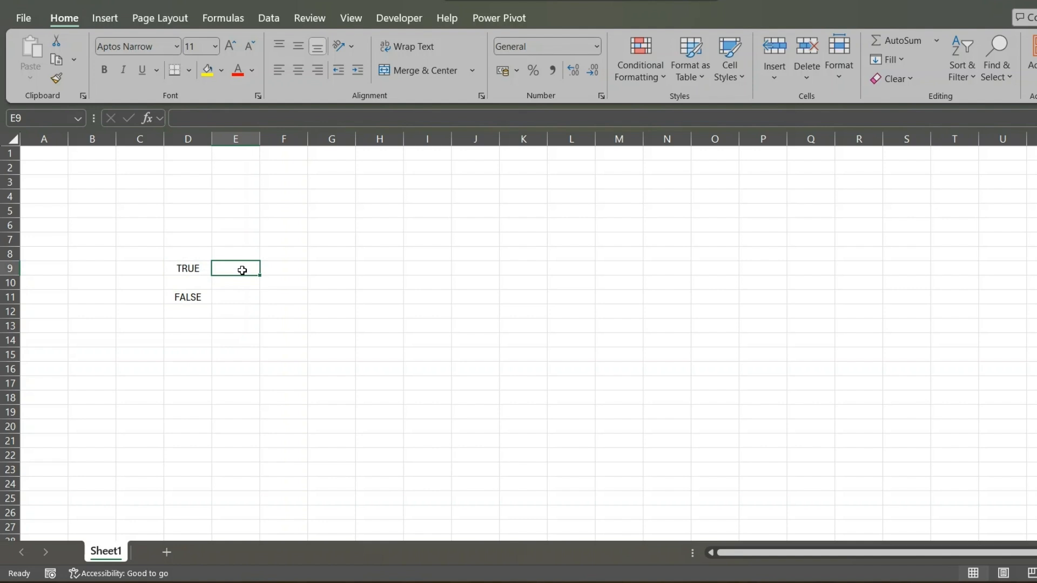
pyautogui.click(181, 299)
pyautogui.click(240, 302)
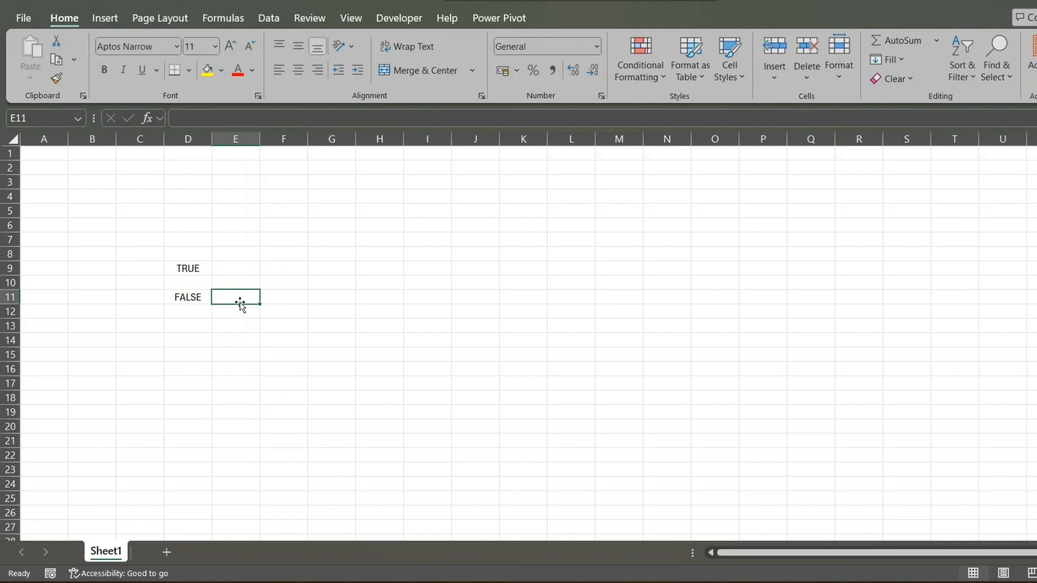
pyautogui.click(248, 267)
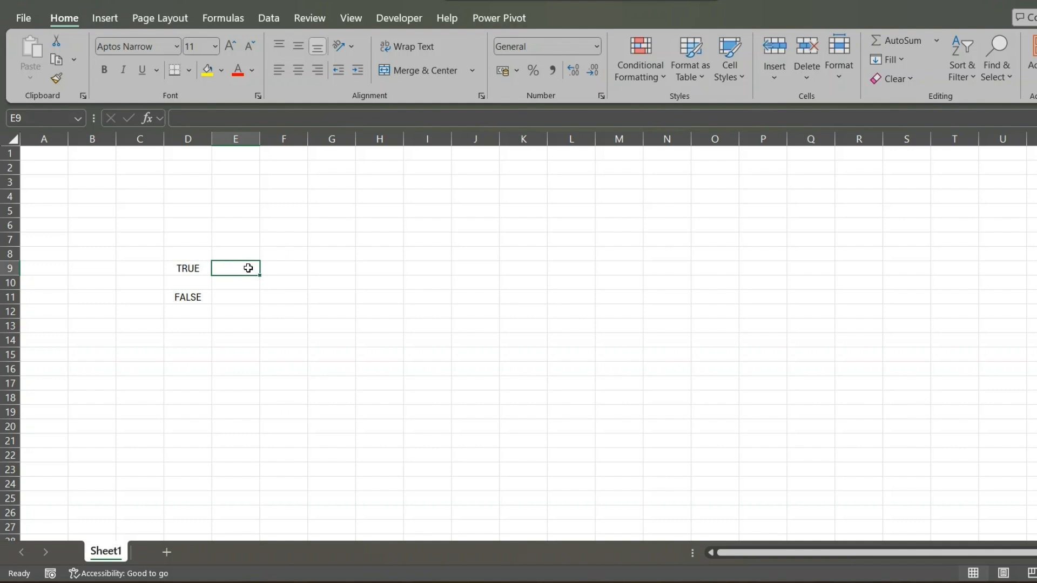
pyautogui.write('=IF')
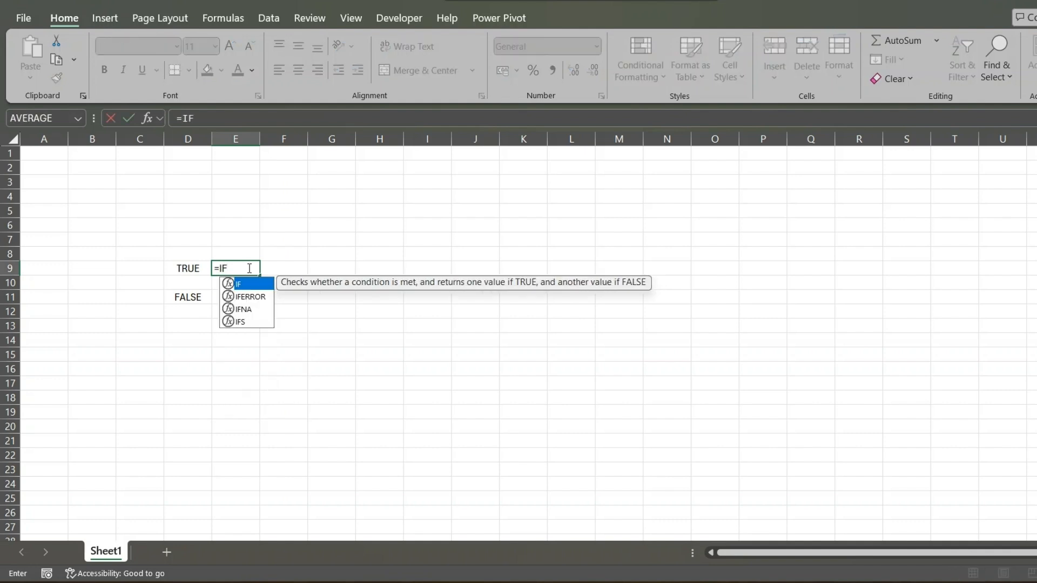
pyautogui.write('(')
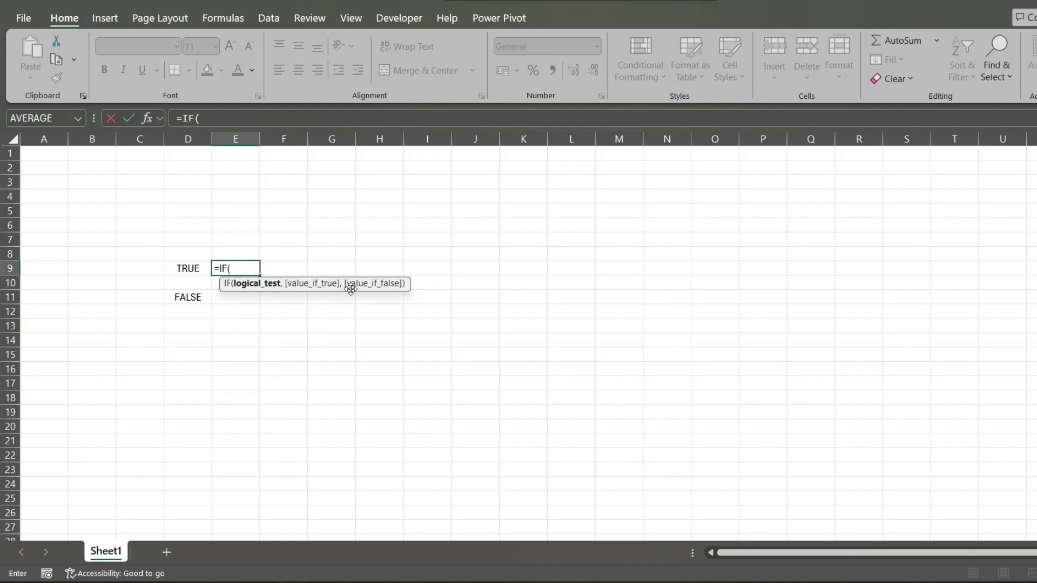
pyautogui.press('BackSpace')
pyautogui.press('BackSpace')
pyautogui.press('BackSpace')
pyautogui.press('BackSpace')
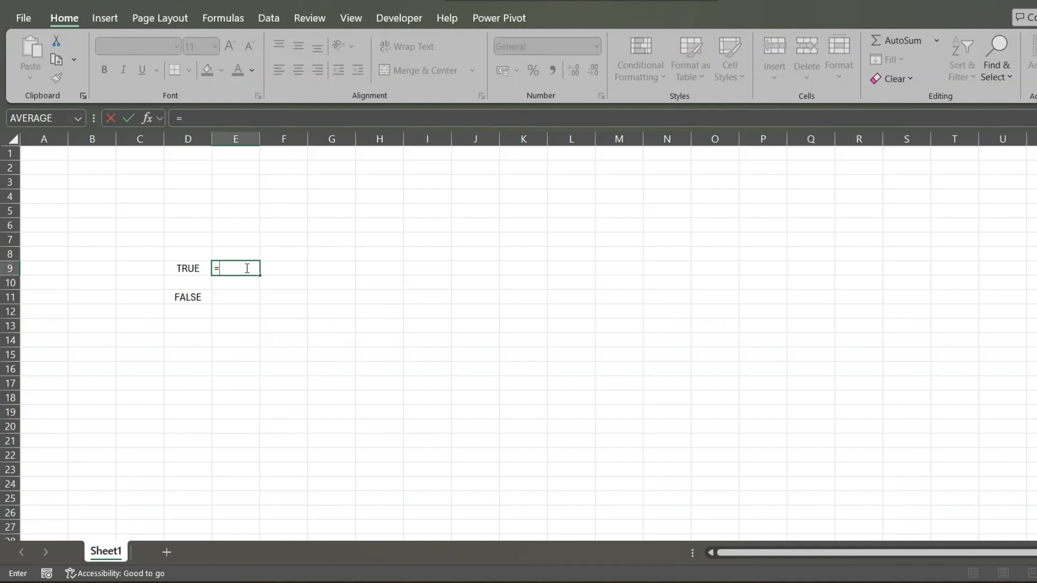
pyautogui.press('Escape')
# Copy the expression 1+1=2, without its leading equals sign, from the formula in D9.
pyautogui.click(179, 266)
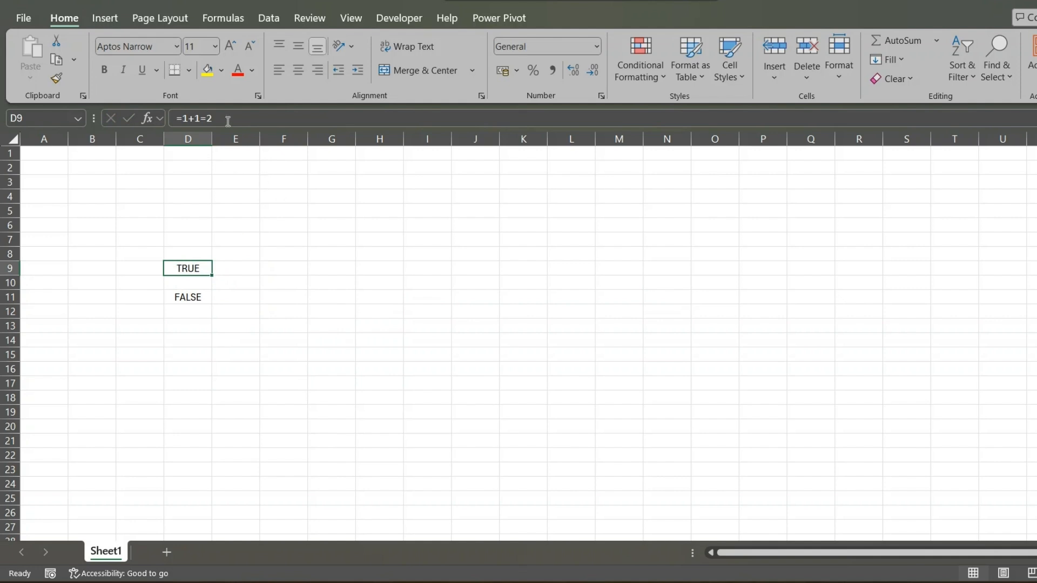
pyautogui.moveTo(229, 119); pyautogui.dragTo(183, 120)
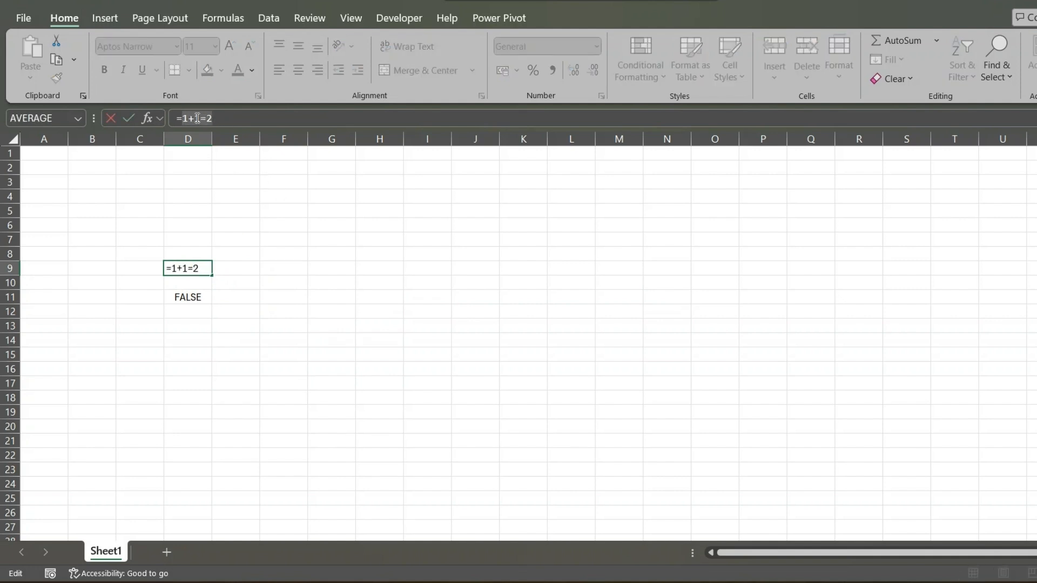
pyautogui.click(229, 118)
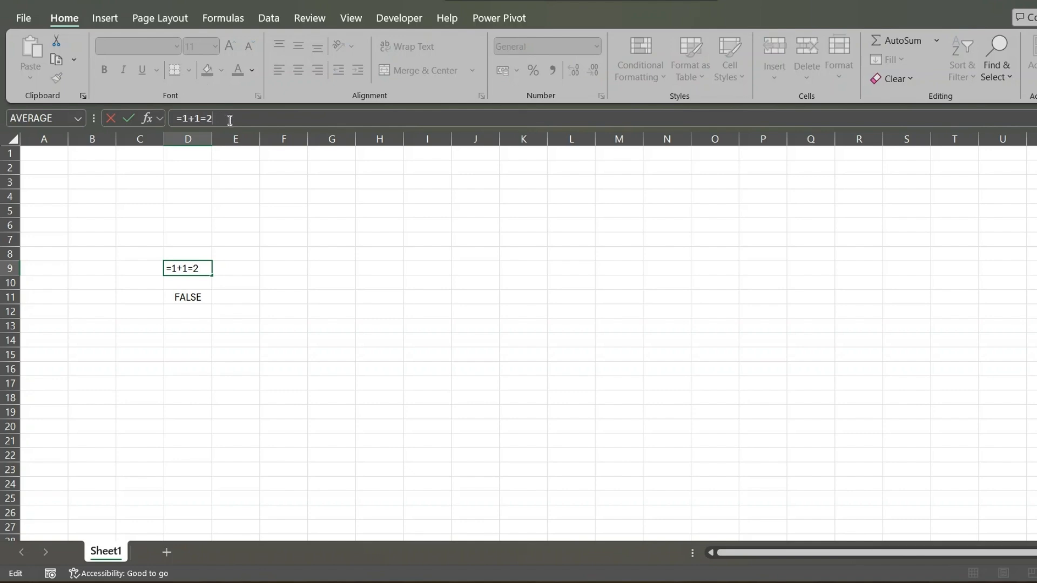
pyautogui.moveTo(222, 119)
pyautogui.mouseDown()
pyautogui.moveTo(176, 120)
pyautogui.moveTo(212, 119)
pyautogui.mouseUp()
pyautogui.click(177, 119)
pyautogui.hotkey('ctrl', 'c')
pyautogui.click(244, 118)
pyautogui.press('Return')
# Enter the formula =IF(1+1=2,"It is true", "it is false") in cell E9.
pyautogui.click(233, 271)
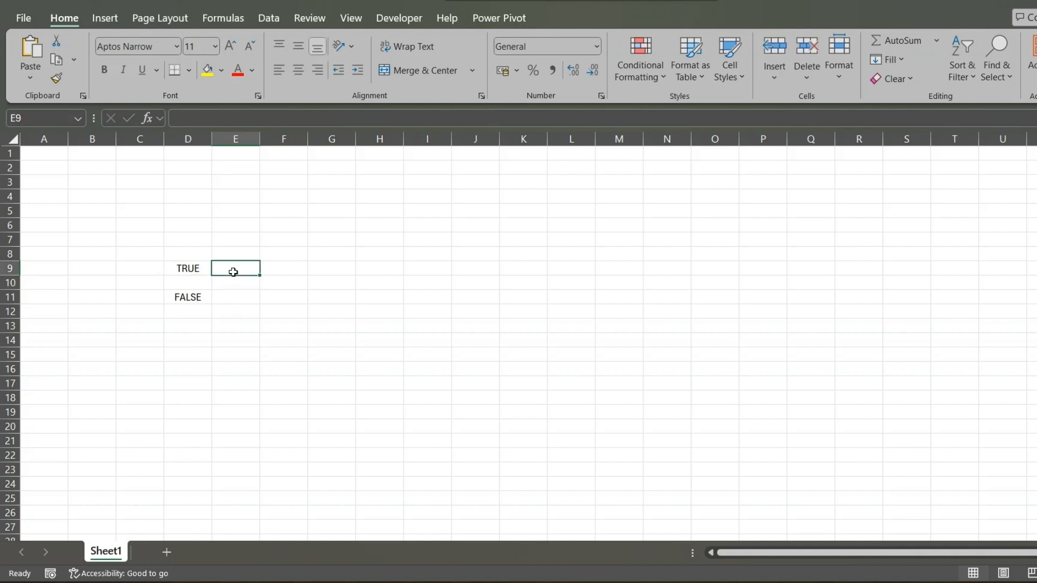
pyautogui.write('=IF')
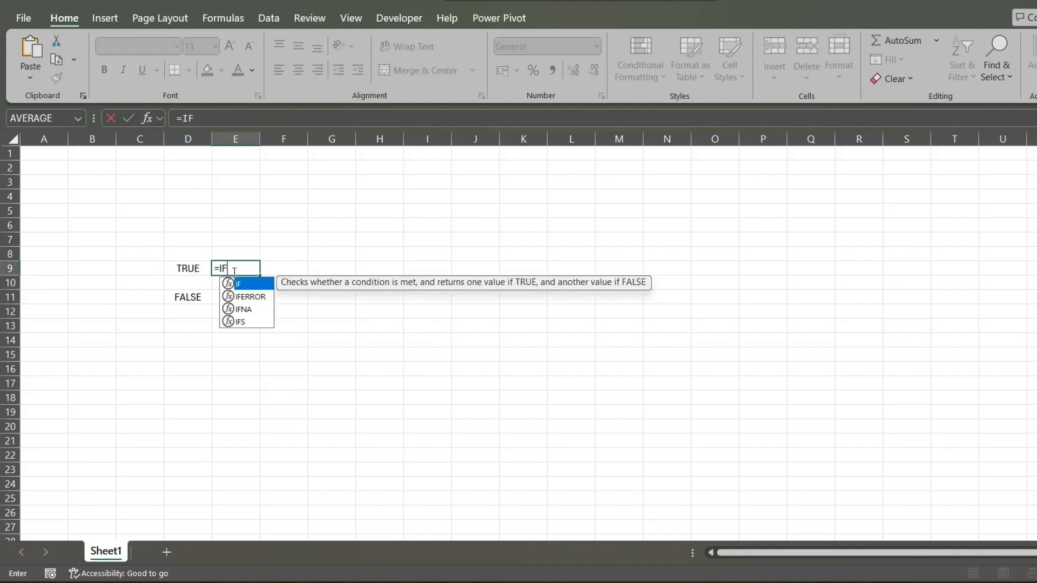
pyautogui.write('(1+1=2')
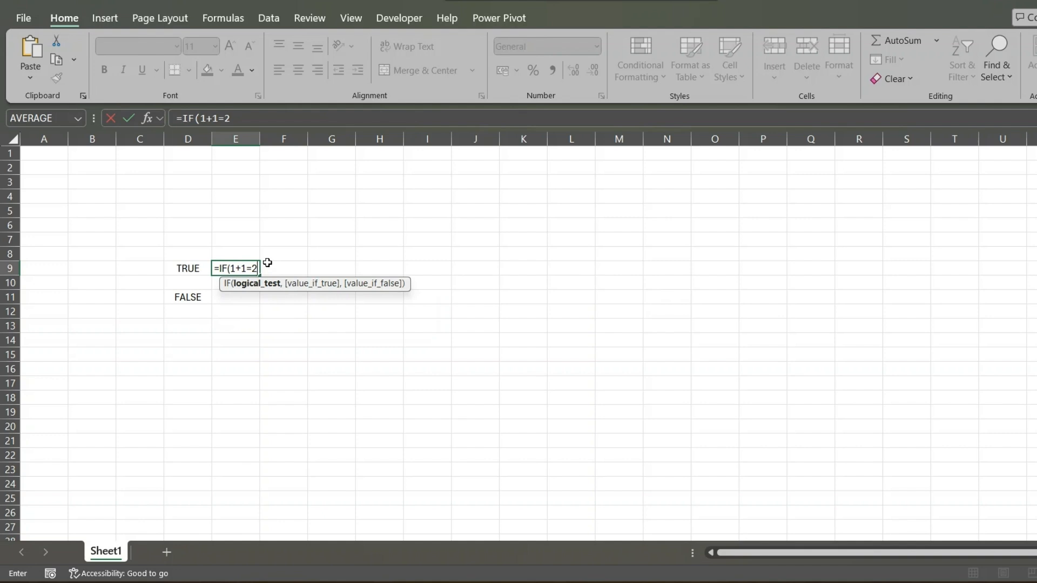
pyautogui.write(',@')
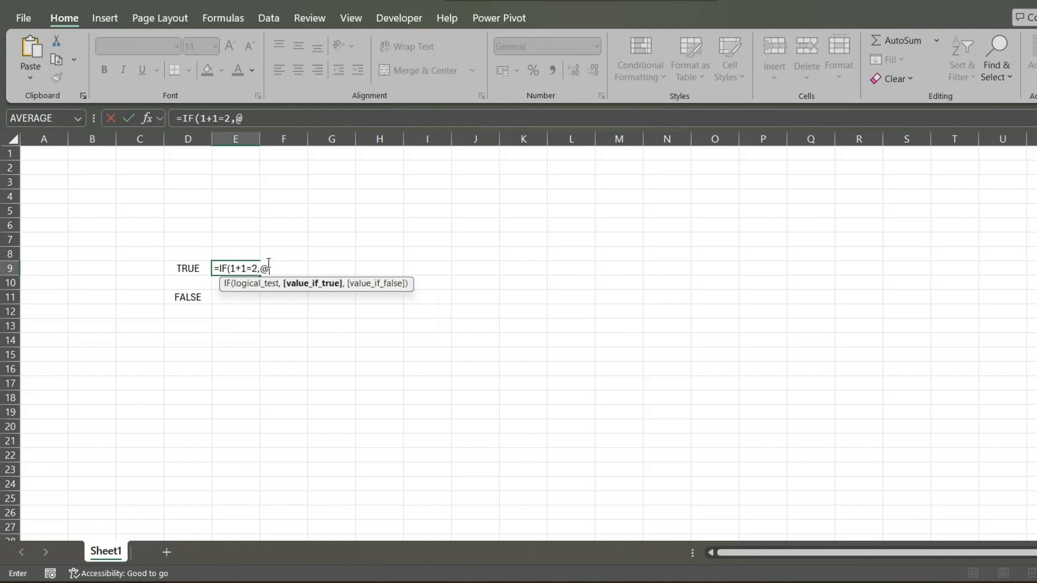
pyautogui.press('BackSpace')
pyautogui.write('"')
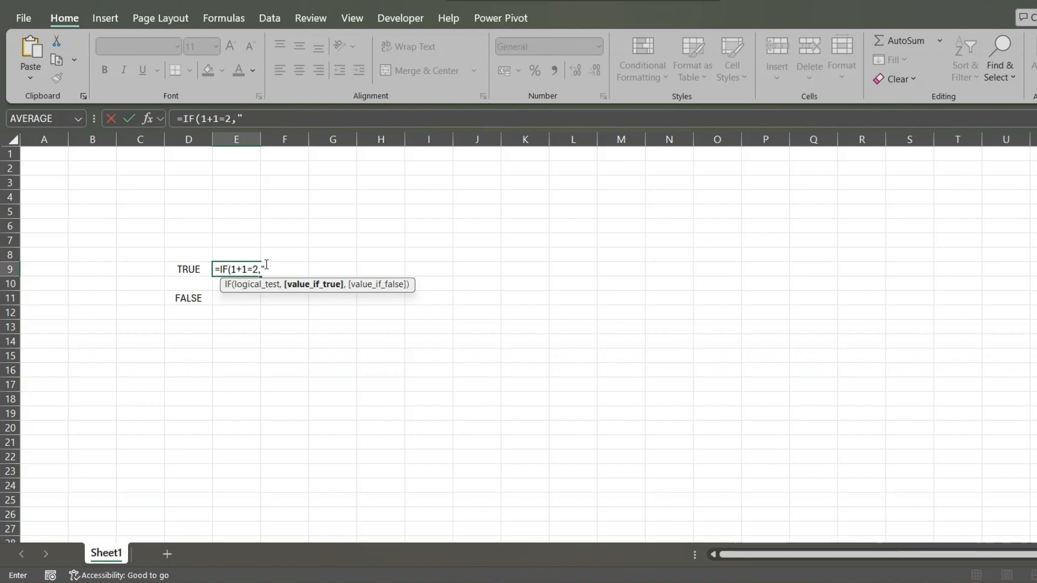
pyautogui.write('It is true",')
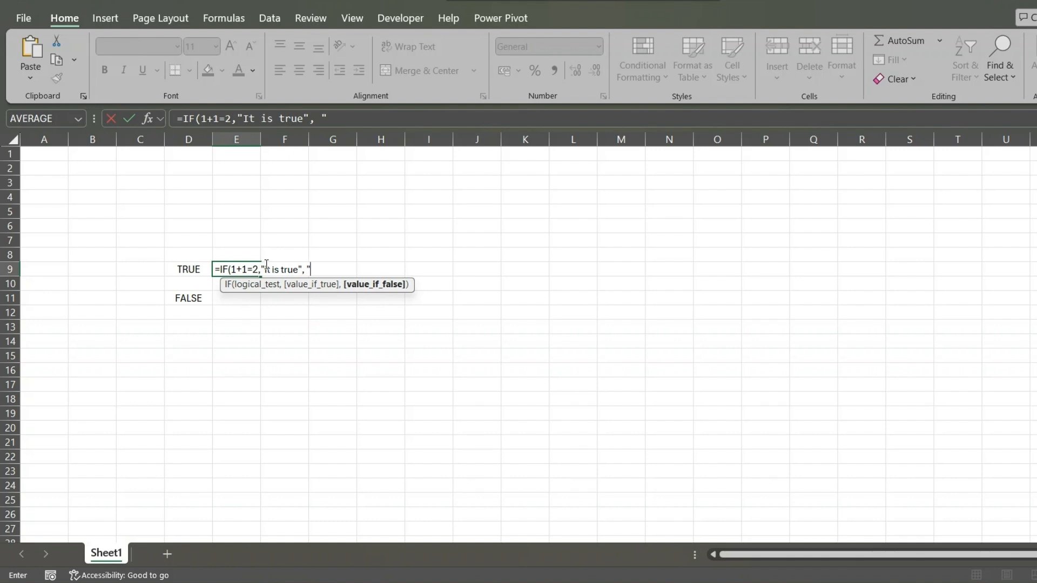
pyautogui.write(' "it is false")')
pyautogui.press('Return')
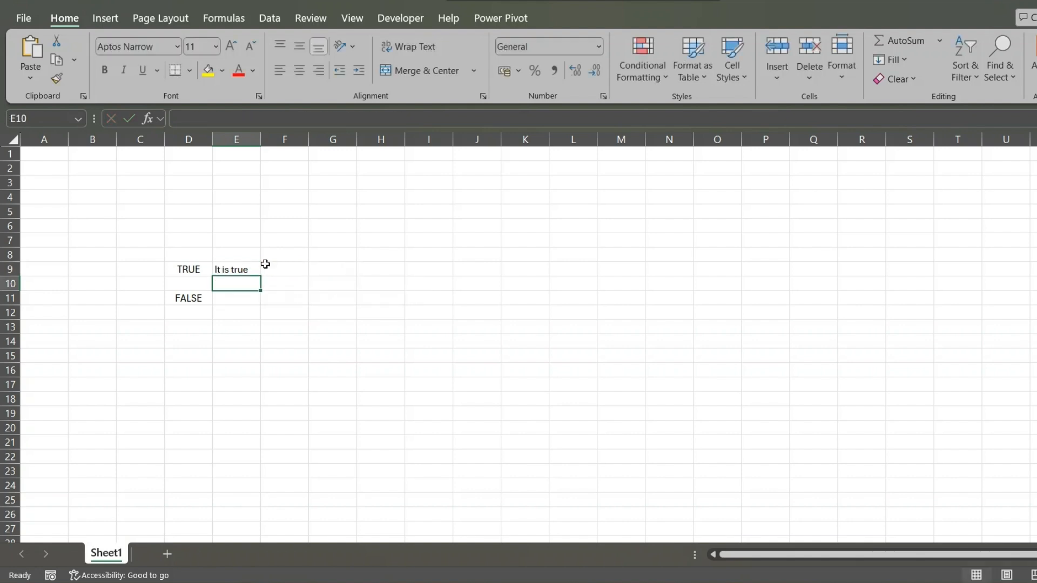
# Compare the IF formula in E9 with the logical test in D9.
pyautogui.click(258, 272)
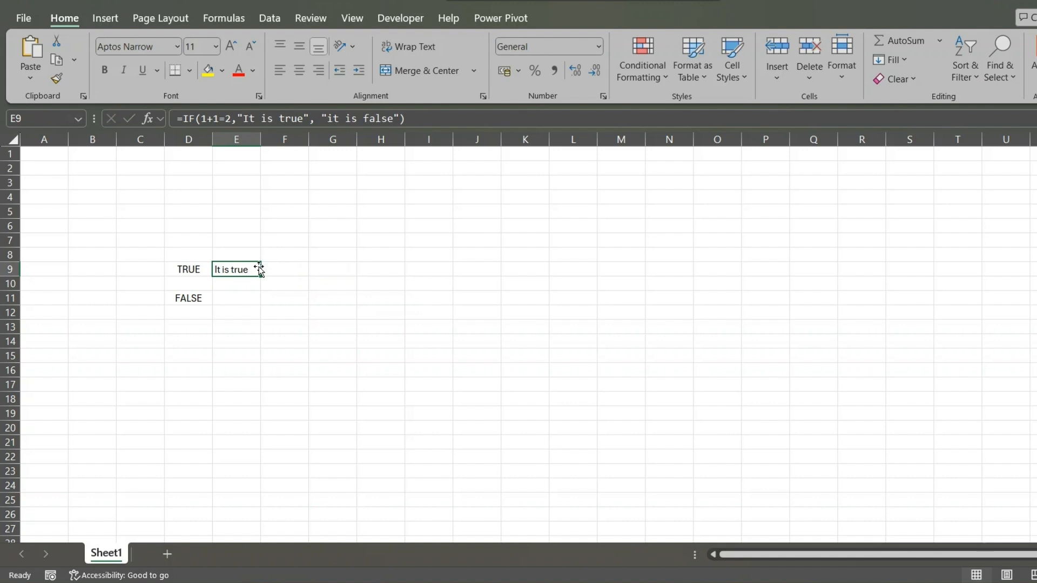
pyautogui.click(185, 270)
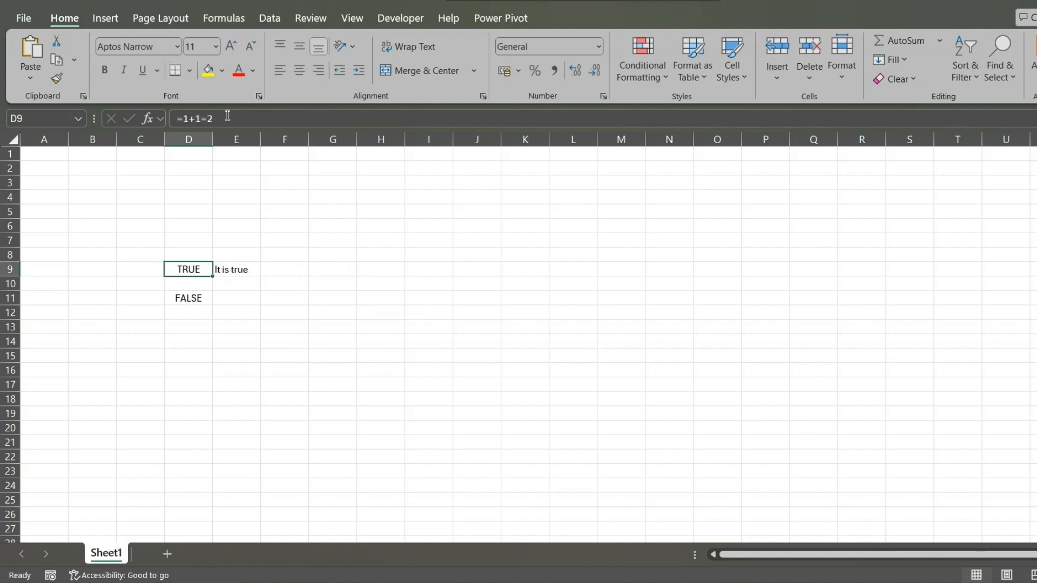
pyautogui.moveTo(214, 119); pyautogui.dragTo(182, 119)
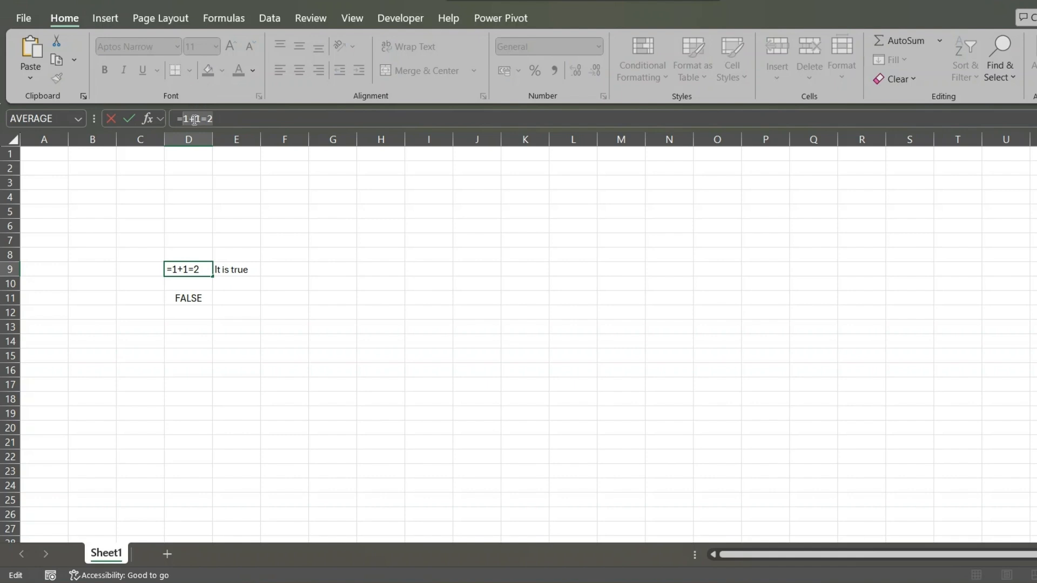
pyautogui.press('Return')
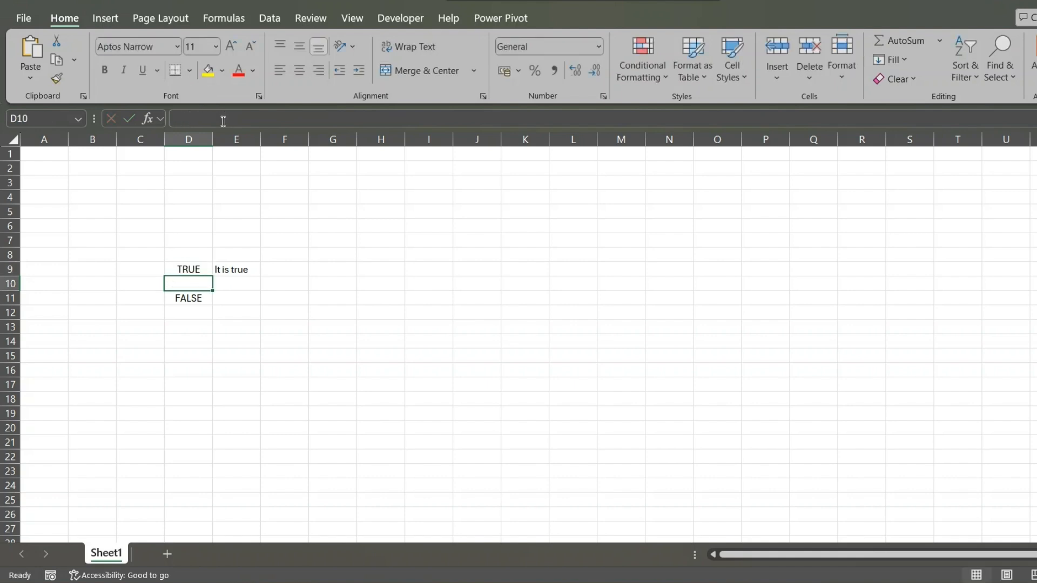
pyautogui.click(234, 273)
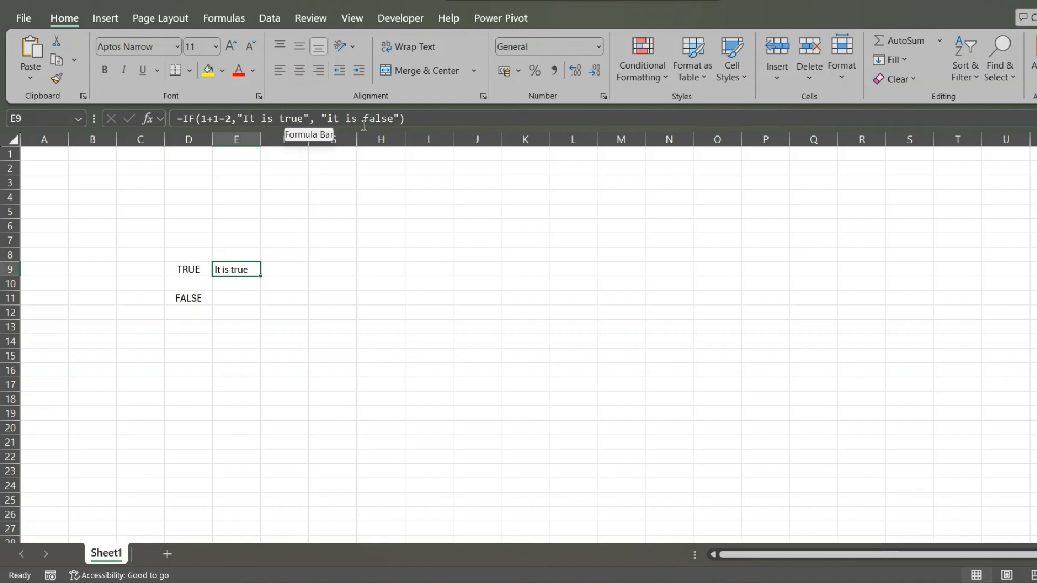
pyautogui.click(227, 297)
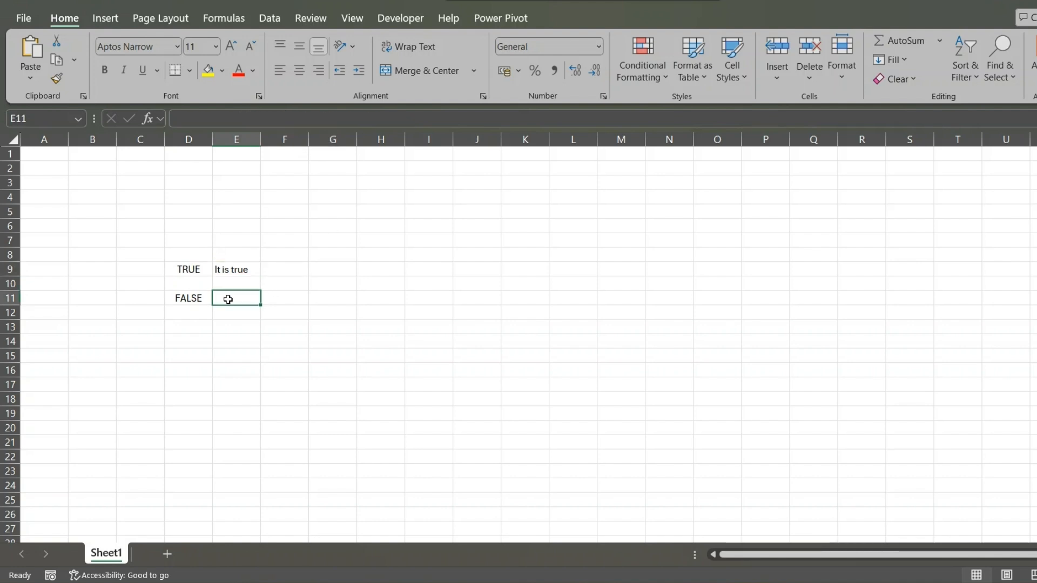
# Copy the IF formula text from E9, without its leading equals sign, into cell E11.
pyautogui.click(229, 265)
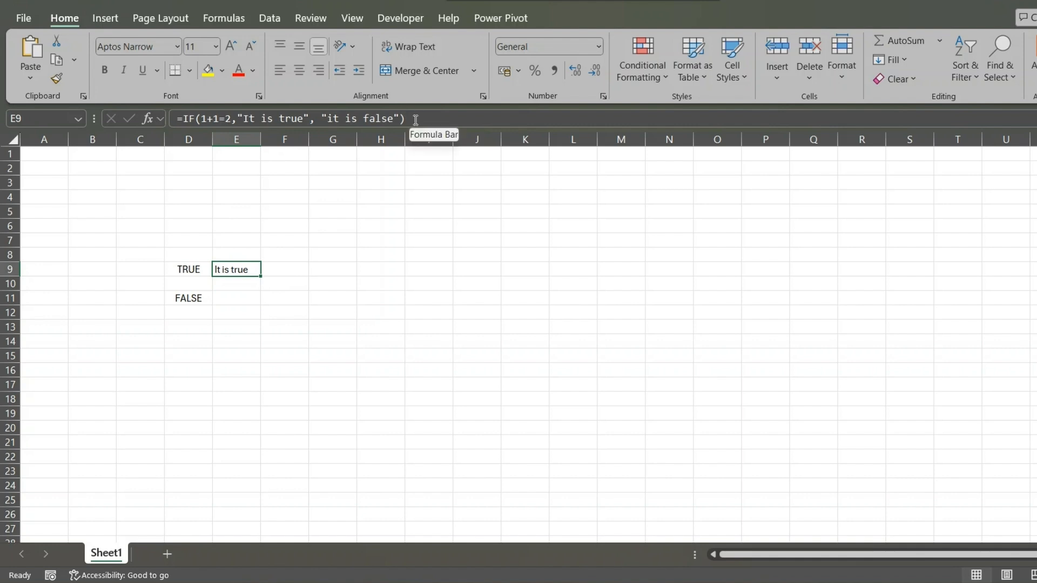
pyautogui.moveTo(413, 119); pyautogui.dragTo(185, 123)
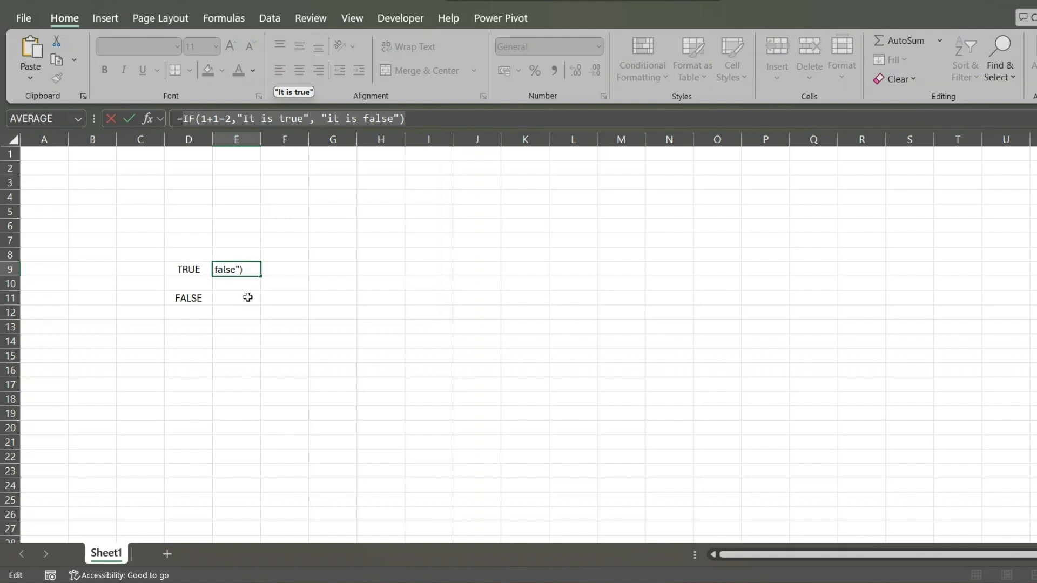
pyautogui.press('Return')
pyautogui.click(242, 301)
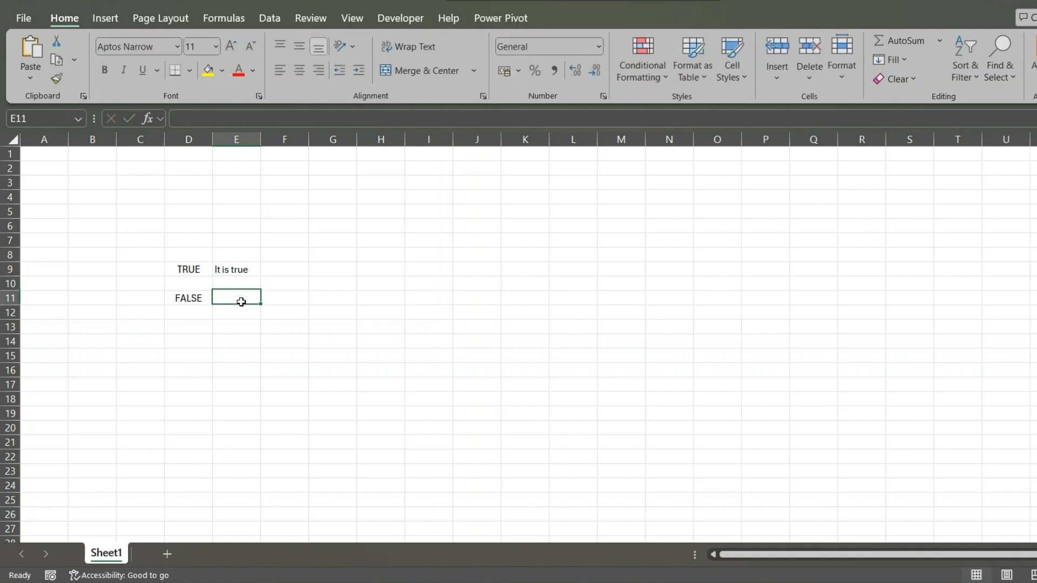
pyautogui.hotkey('ctrl', 'v')
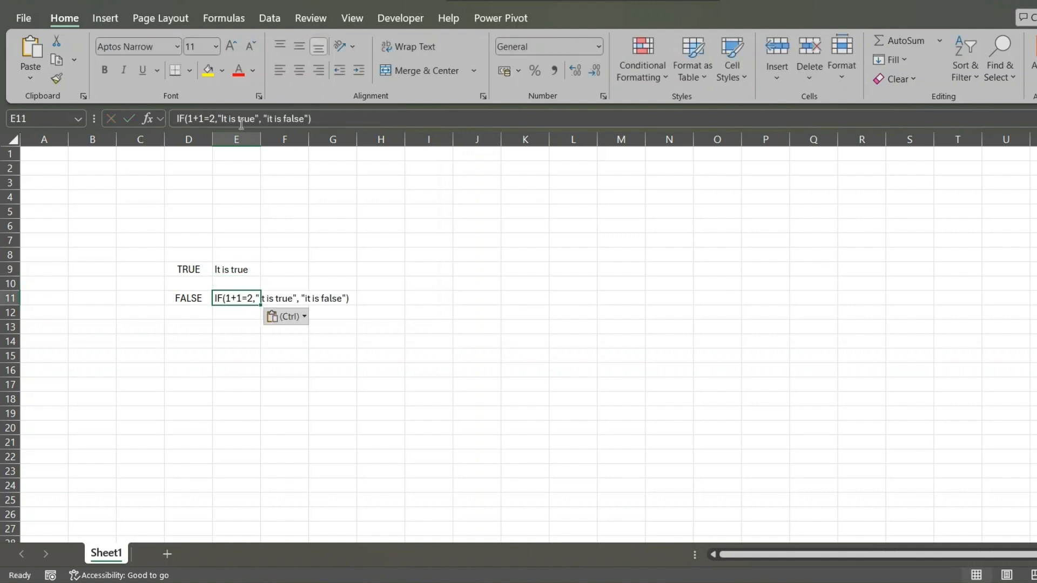
# Replace the condition in E11's IF text with 6/2=5.
pyautogui.click(215, 120)
pyautogui.press('BackSpace')
pyautogui.press('BackSpace')
pyautogui.press('BackSpace')
pyautogui.press('BackSpace')
pyautogui.press('BackSpace')
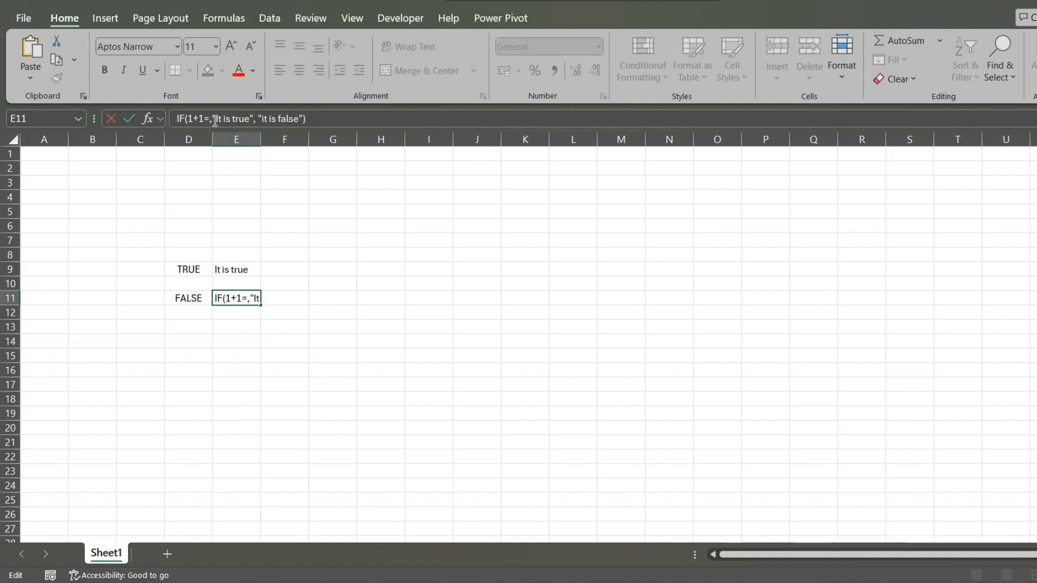
pyautogui.write('6/')
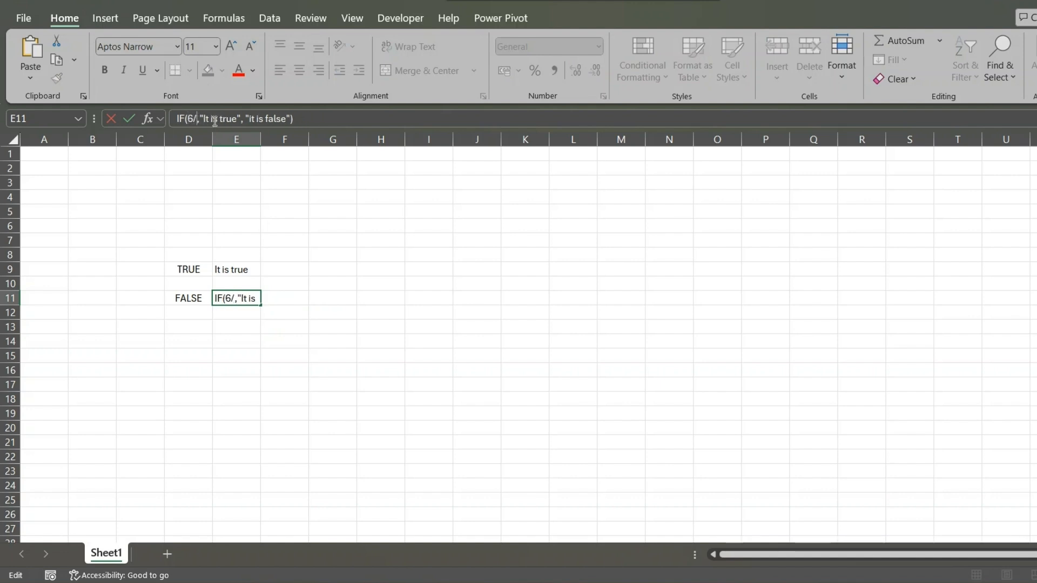
pyautogui.write('2=5')
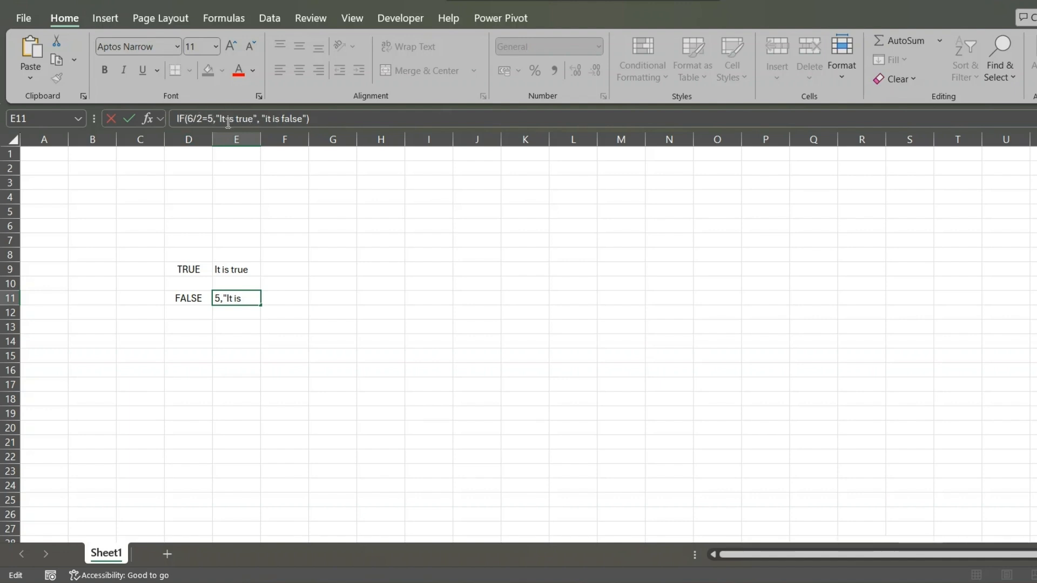
pyautogui.click(333, 118)
pyautogui.press('Return')
pyautogui.press('Up')
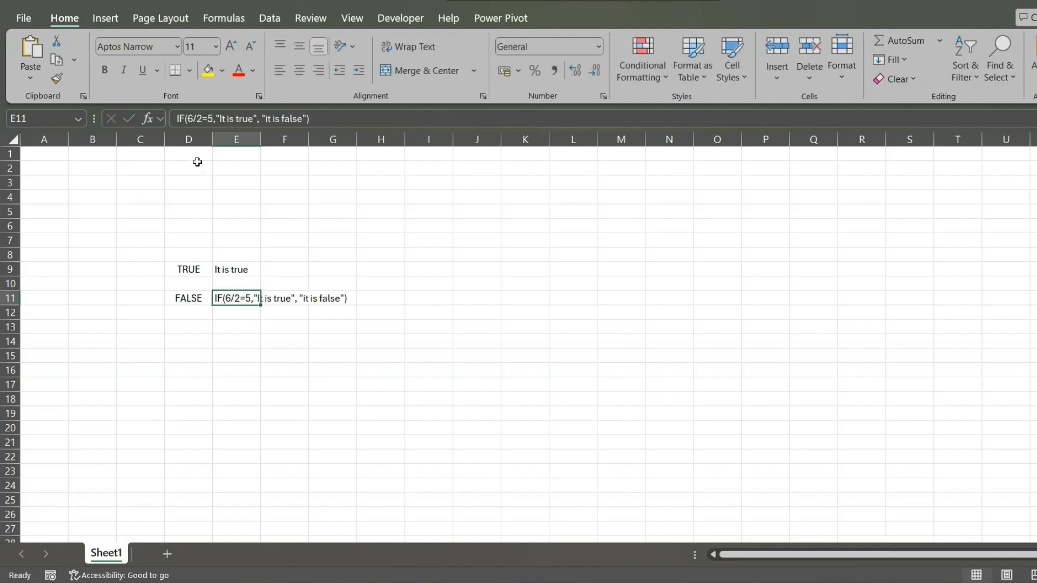
# Turn the IF text in E11 into a working formula by adding the leading equals sign.
pyautogui.click(177, 120)
pyautogui.write('=')
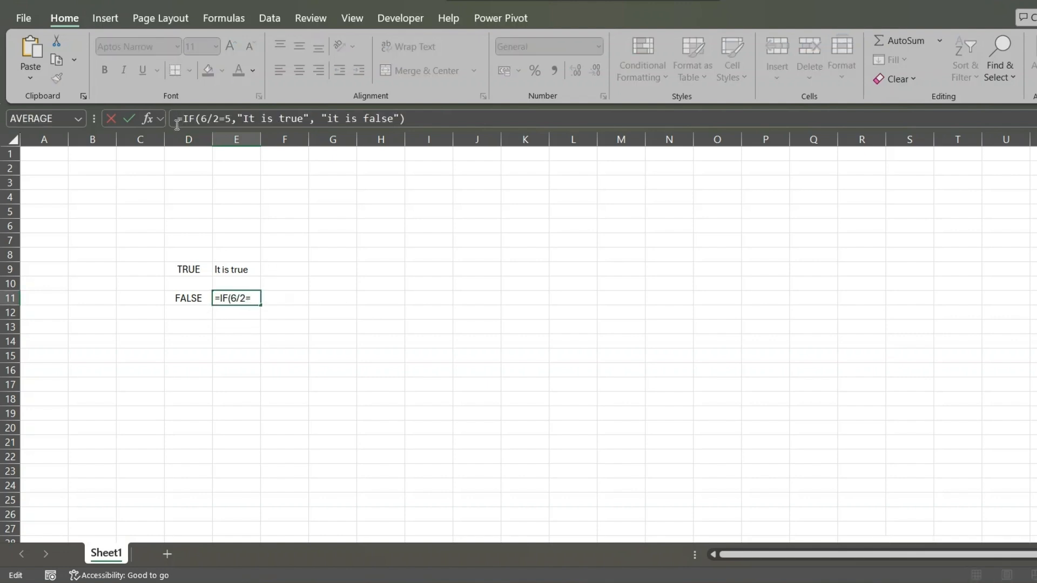
pyautogui.click(436, 120)
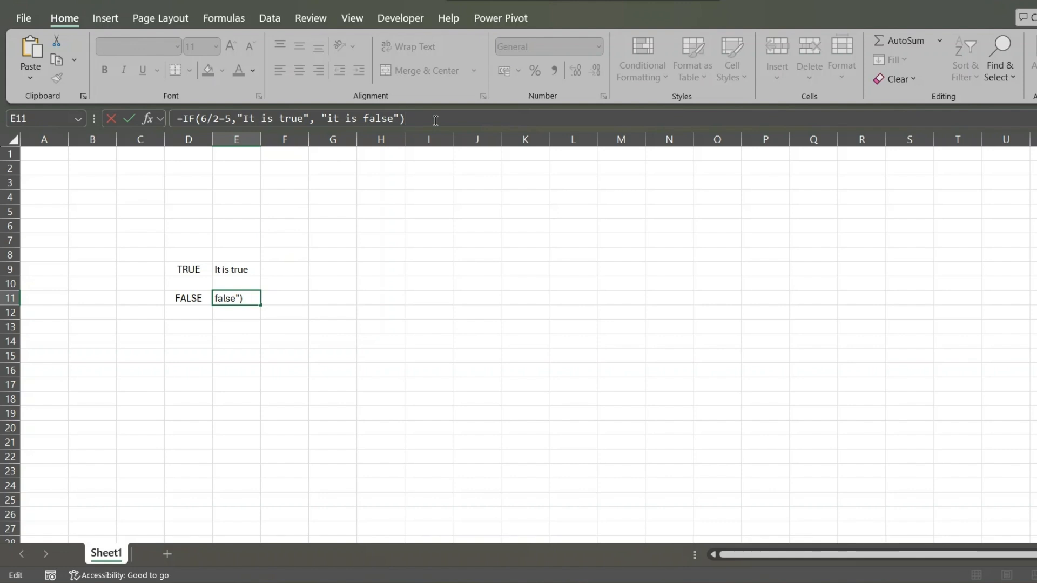
pyautogui.press('Return')
# Compare the IF formula in E11 with the logical test in D11 and with the IF formula in E9.
pyautogui.click(251, 296)
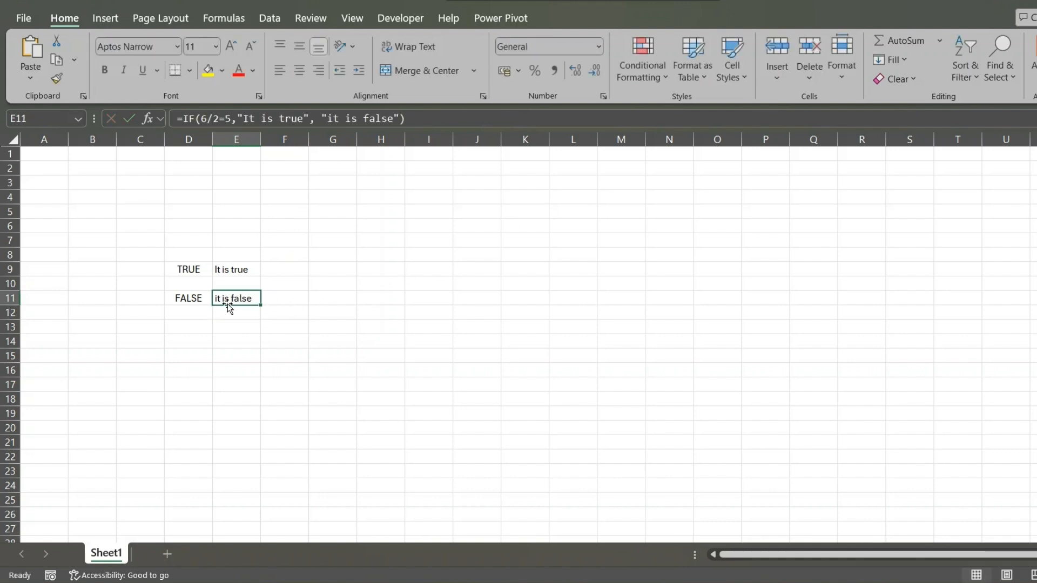
pyautogui.click(181, 297)
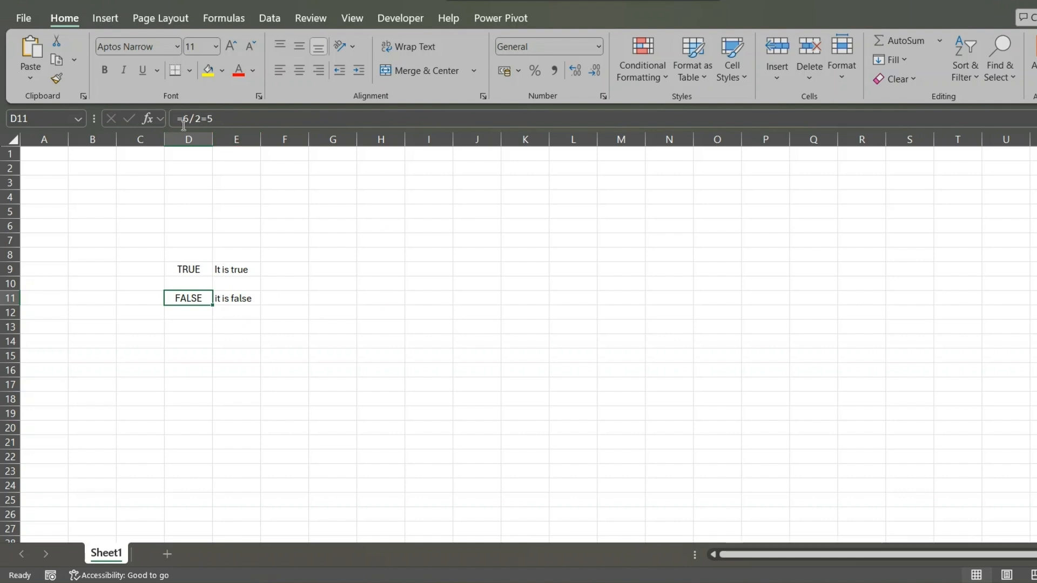
pyautogui.click(249, 307)
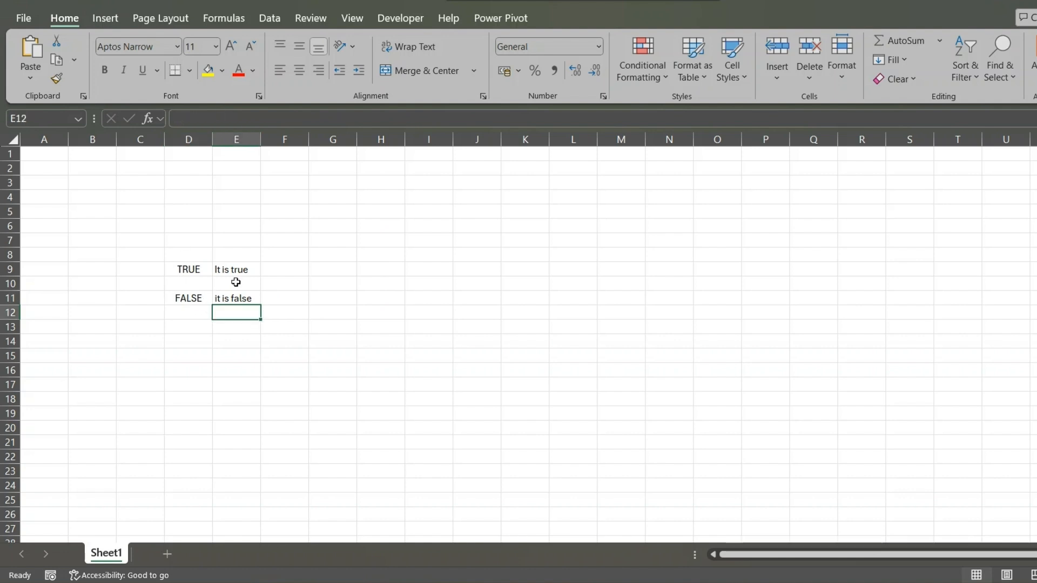
pyautogui.click(231, 299)
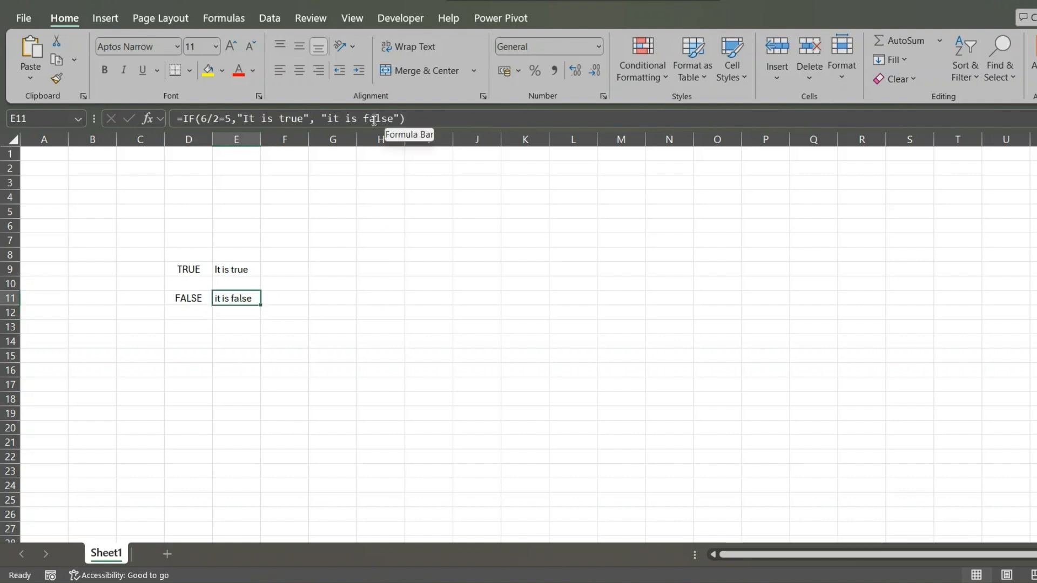
pyautogui.click(240, 270)
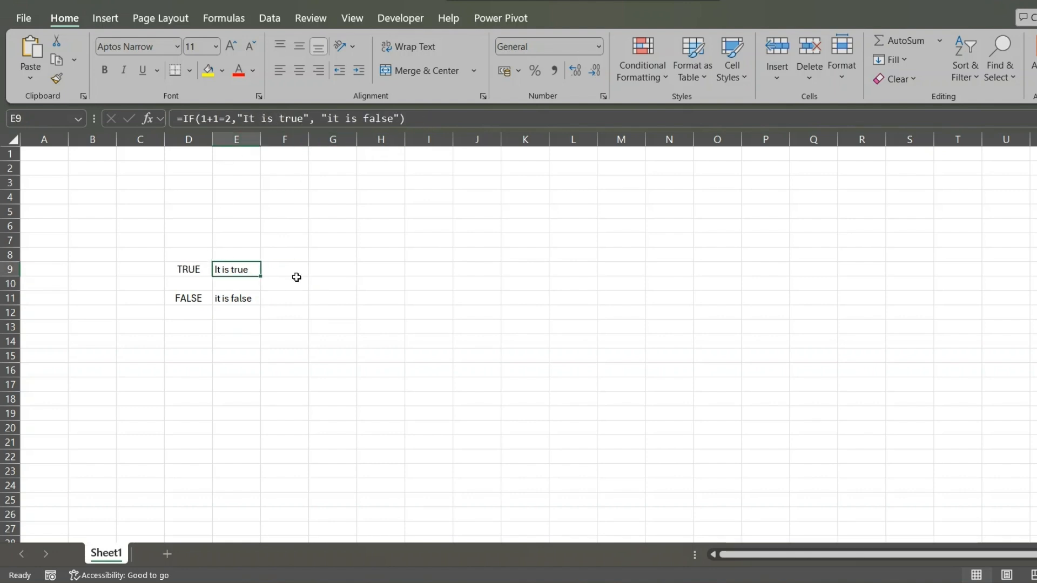
pyautogui.click(314, 279)
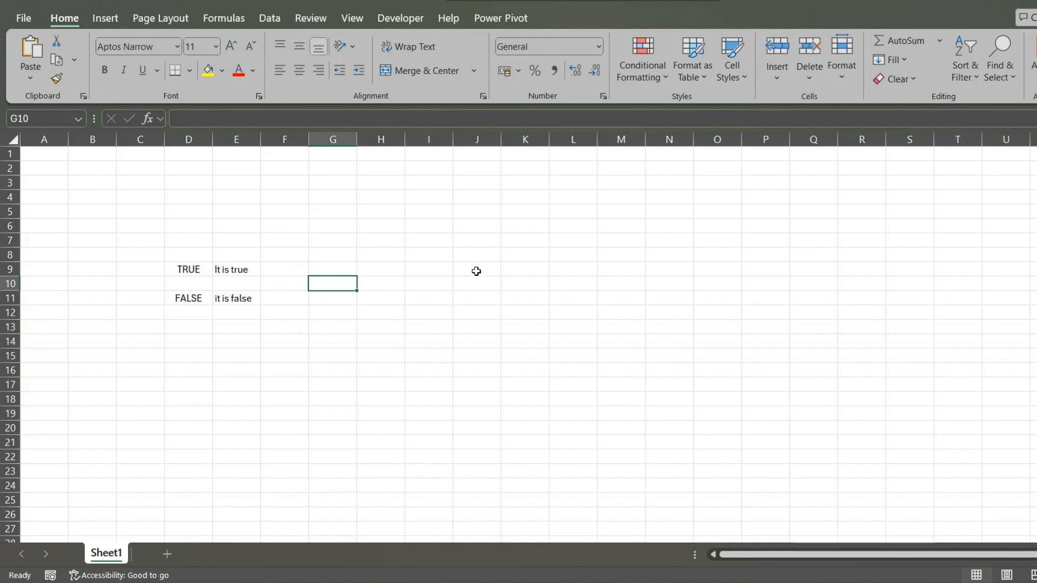
# Enter DATA in cell G9 and fill it down through G12.
pyautogui.doubleClick(185, 341)
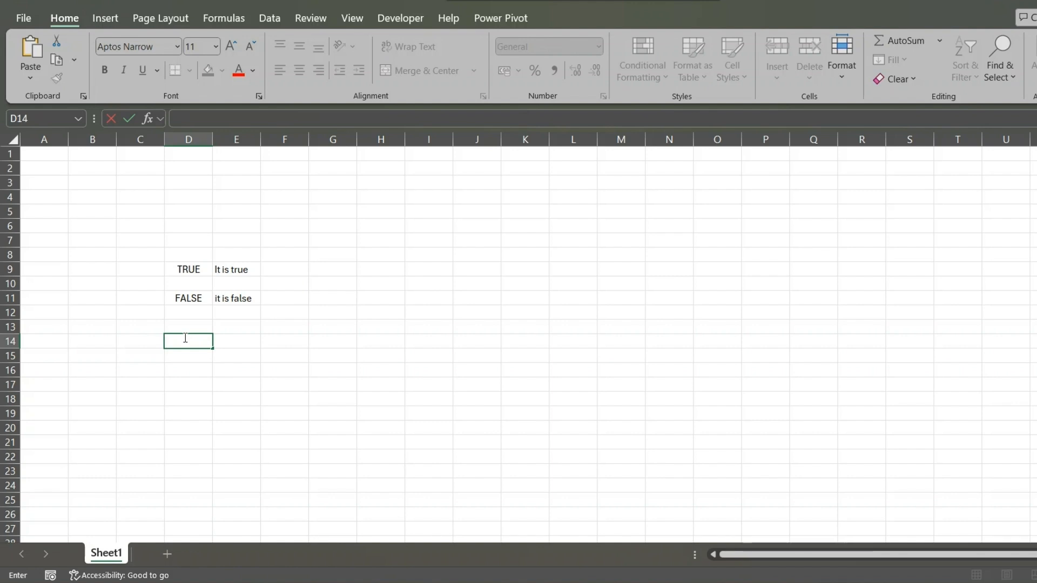
pyautogui.click(341, 268)
pyautogui.write('DATA')
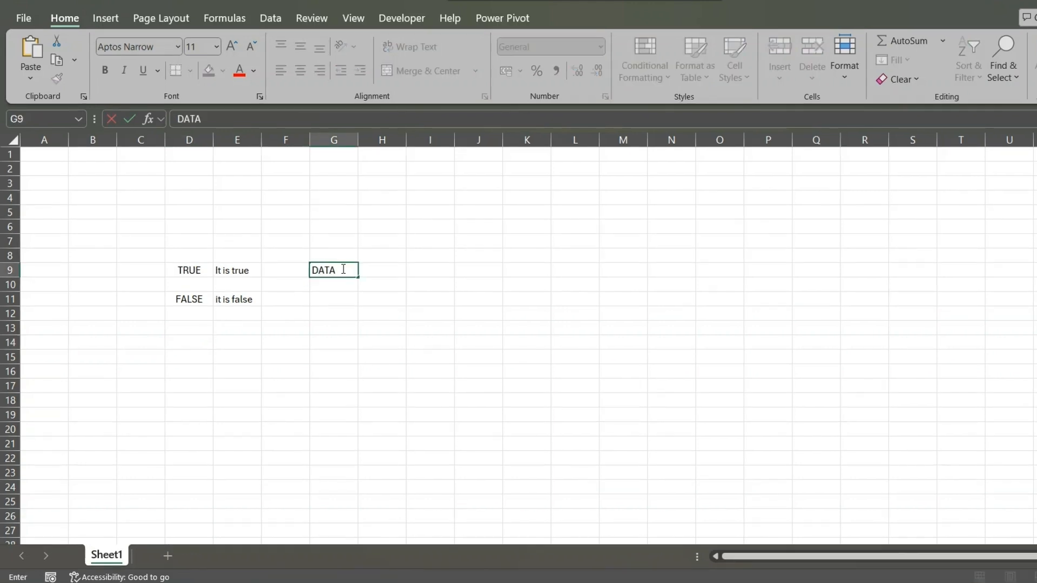
pyautogui.press('Return')
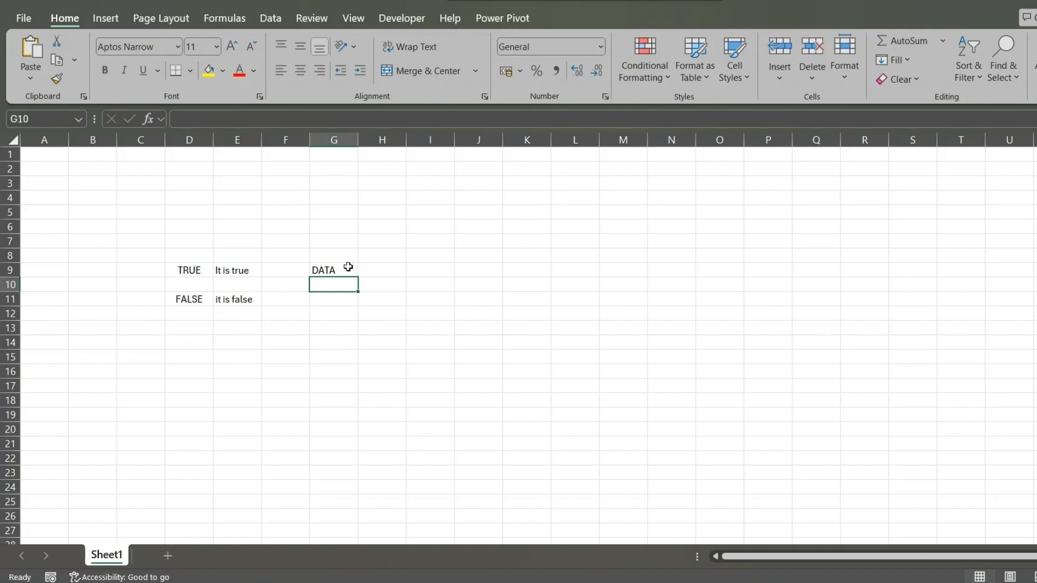
pyautogui.click(348, 268)
pyautogui.moveTo(357, 277); pyautogui.dragTo(351, 327)
# Change the text in G9 to DATAA.
pyautogui.click(334, 272)
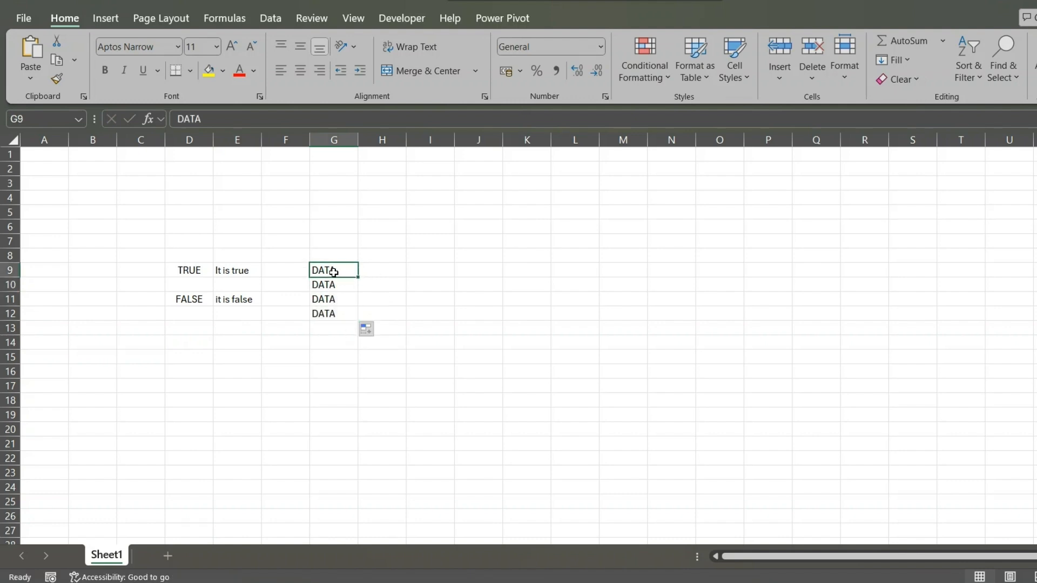
pyautogui.click(209, 120)
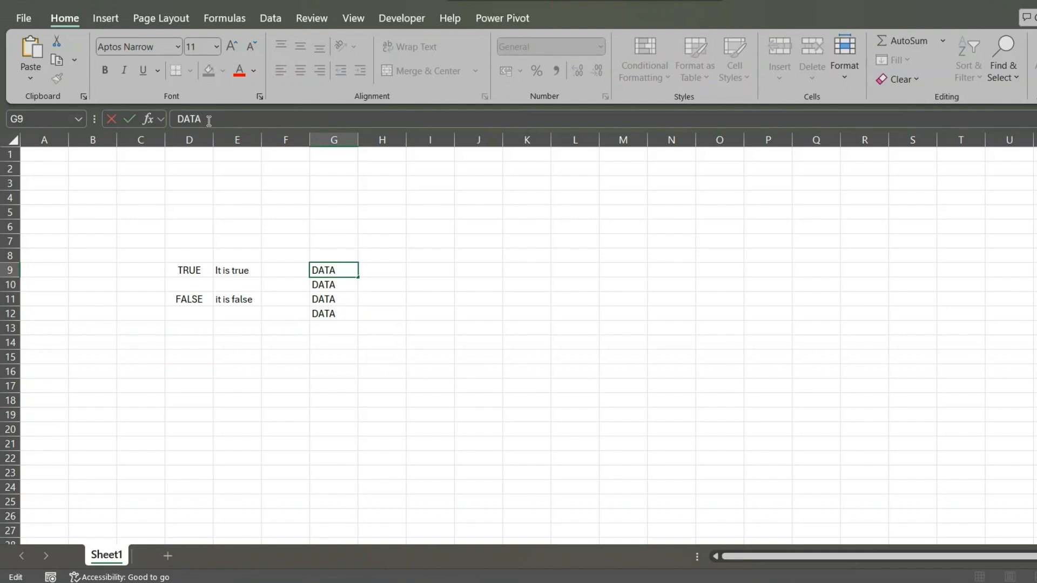
pyautogui.write('A')
# Enter the formula =LEN(G9:G12)=4 in cell H9 to test the length of each text.
pyautogui.click(372, 272)
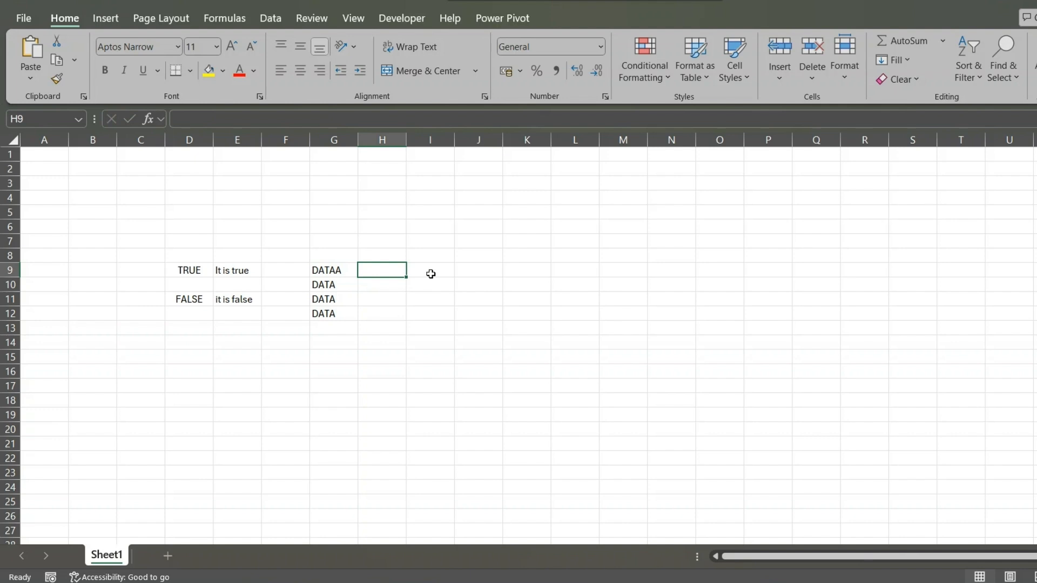
pyautogui.write('=')
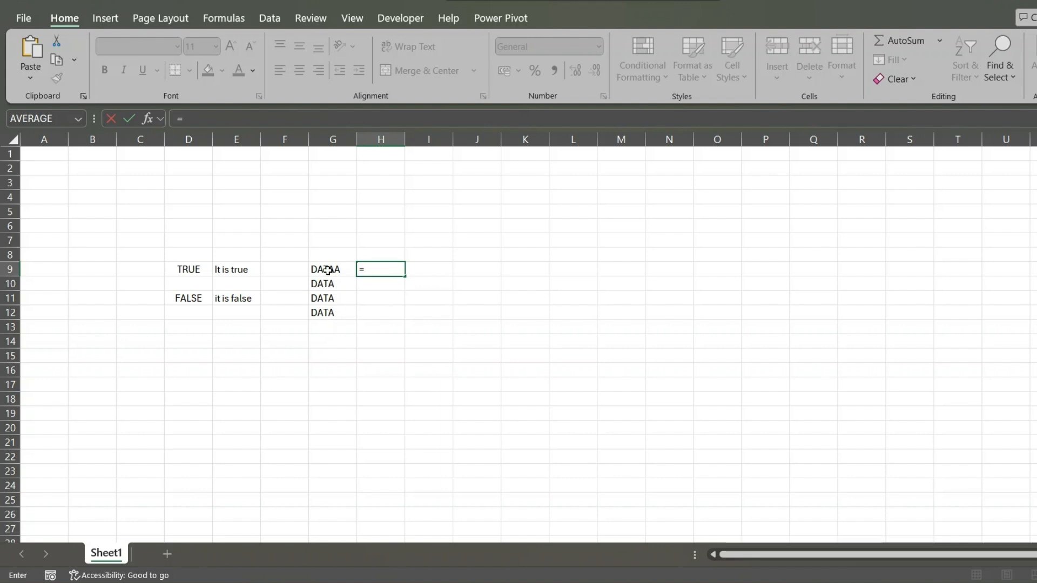
pyautogui.write('LEN')
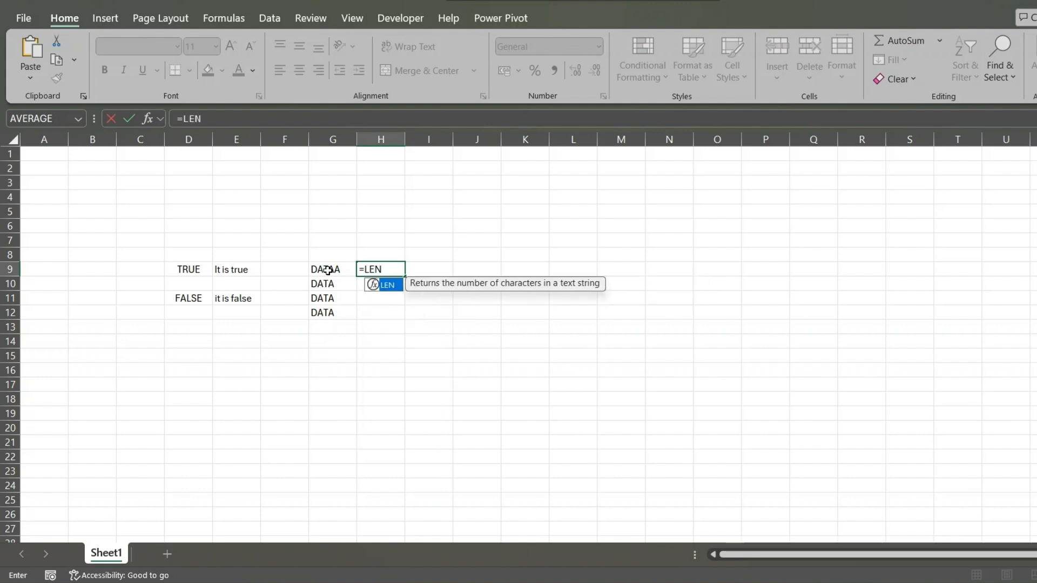
pyautogui.write('(')
pyautogui.moveTo(327, 270); pyautogui.dragTo(324, 310)
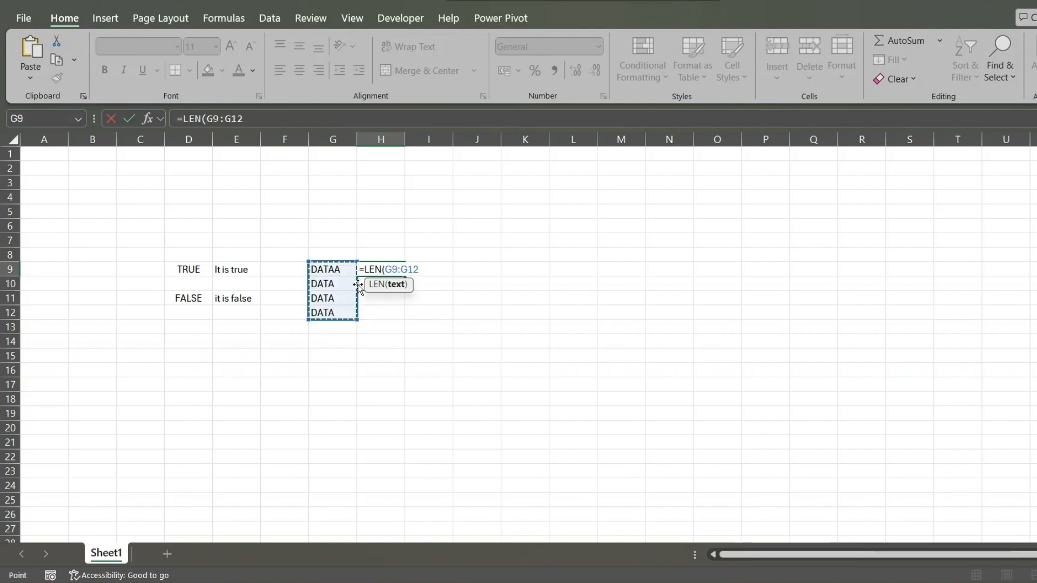
pyautogui.write(')=')
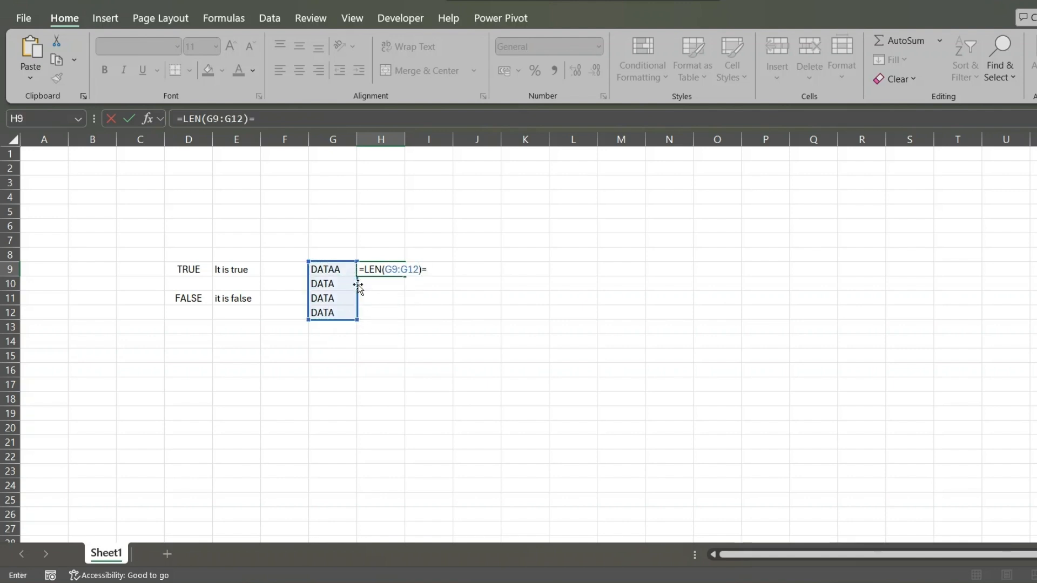
pyautogui.write('4')
pyautogui.press('Return')
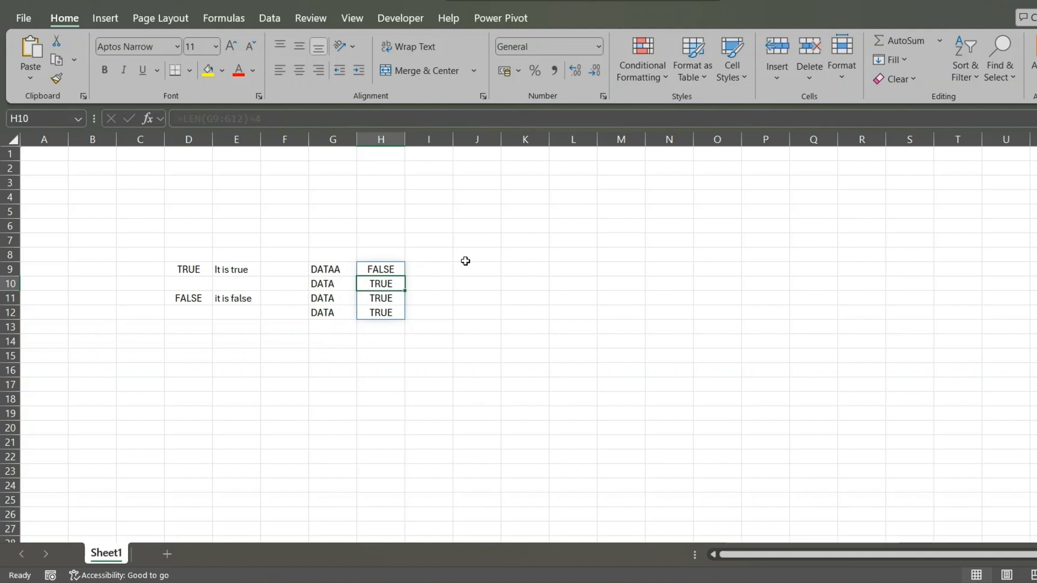
# Compare the texts in G9:G12 with their LEN test results in column H, and review the IF results in E9 and E11.
pyautogui.click(404, 269)
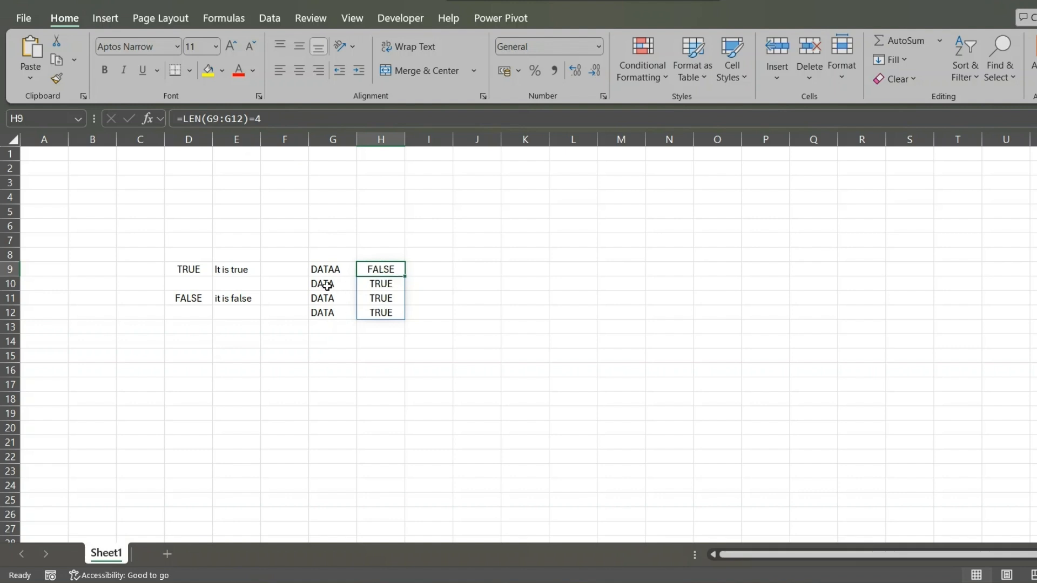
pyautogui.moveTo(324, 283); pyautogui.dragTo(378, 310)
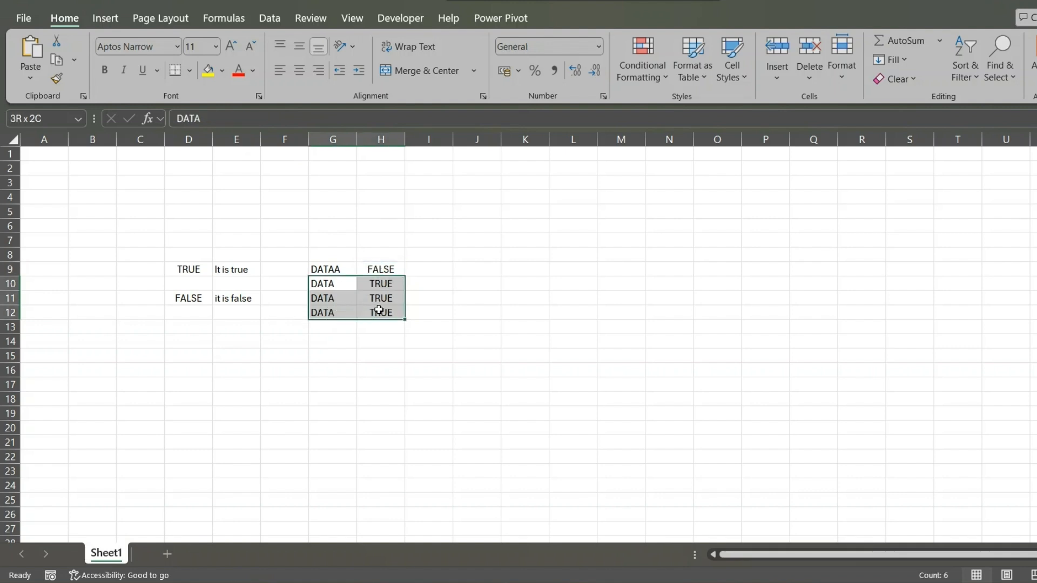
pyautogui.moveTo(340, 270); pyautogui.dragTo(382, 268)
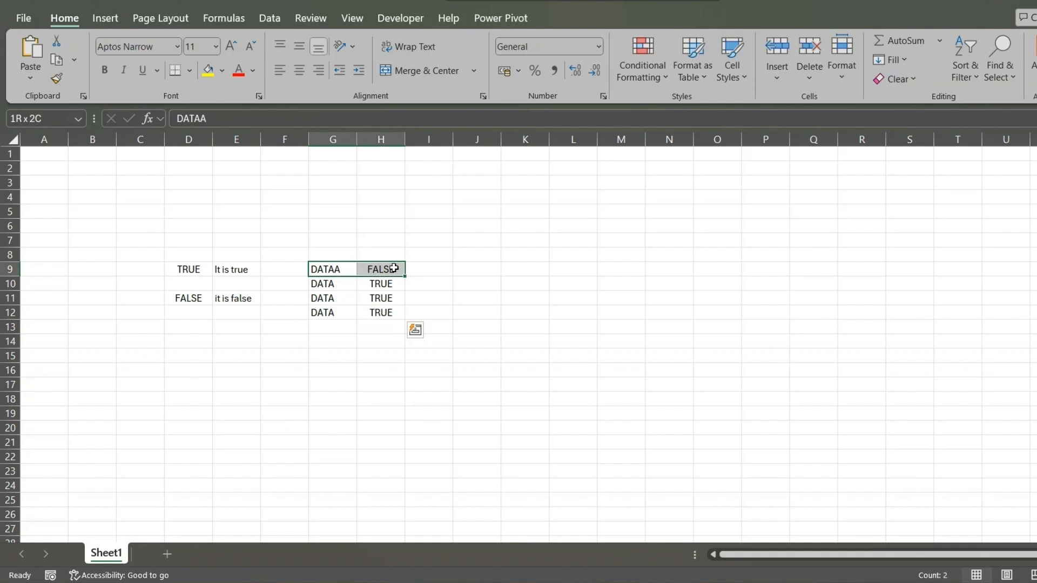
pyautogui.click(380, 269)
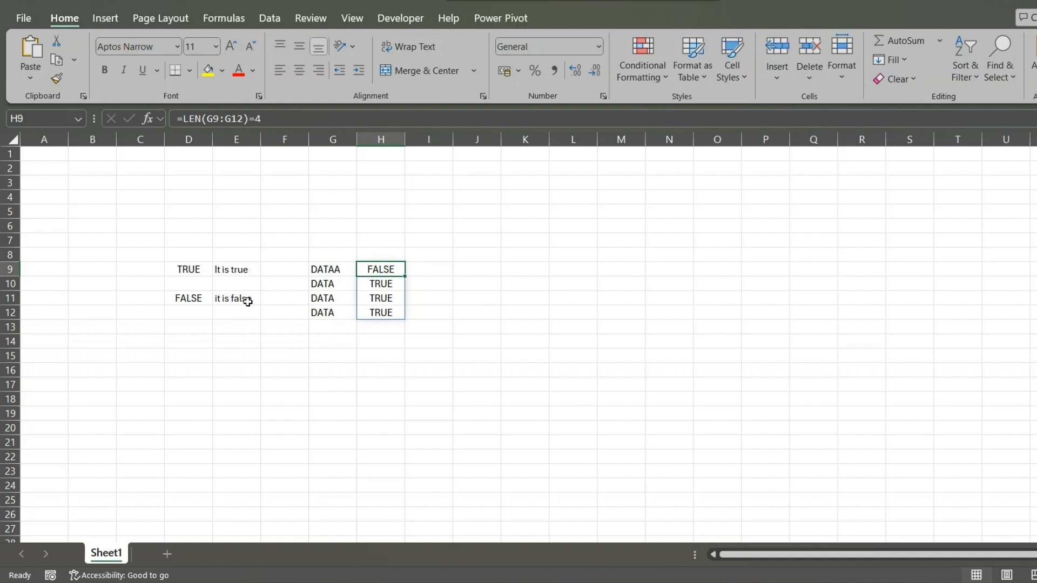
pyautogui.click(239, 270)
pyautogui.click(238, 298)
# Copy the logical test LEN(G9:G12)=4 from H9's formula, without its leading equals sign.
pyautogui.click(380, 269)
pyautogui.moveTo(266, 120); pyautogui.dragTo(182, 119)
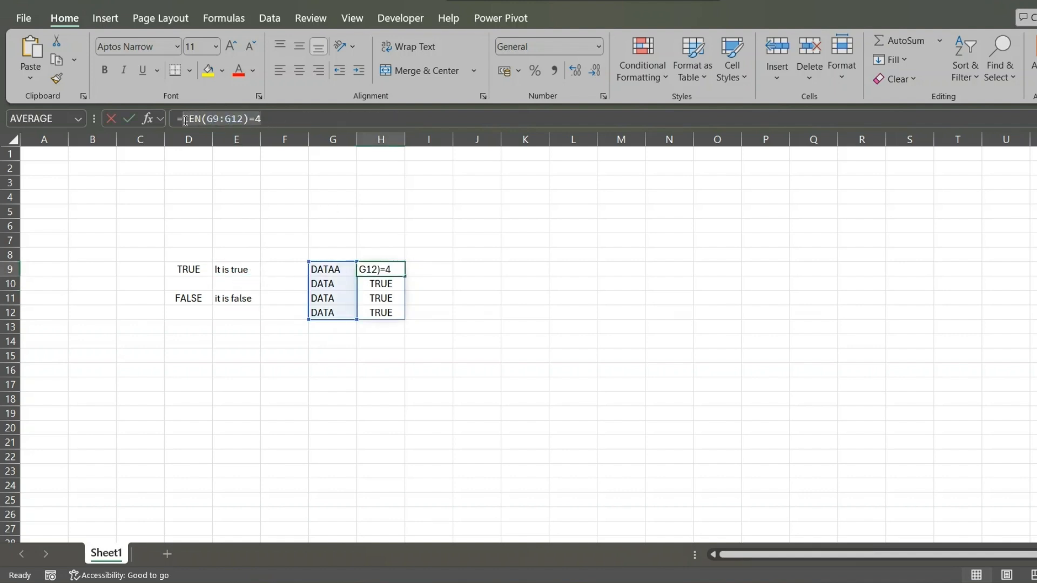
pyautogui.click(274, 117)
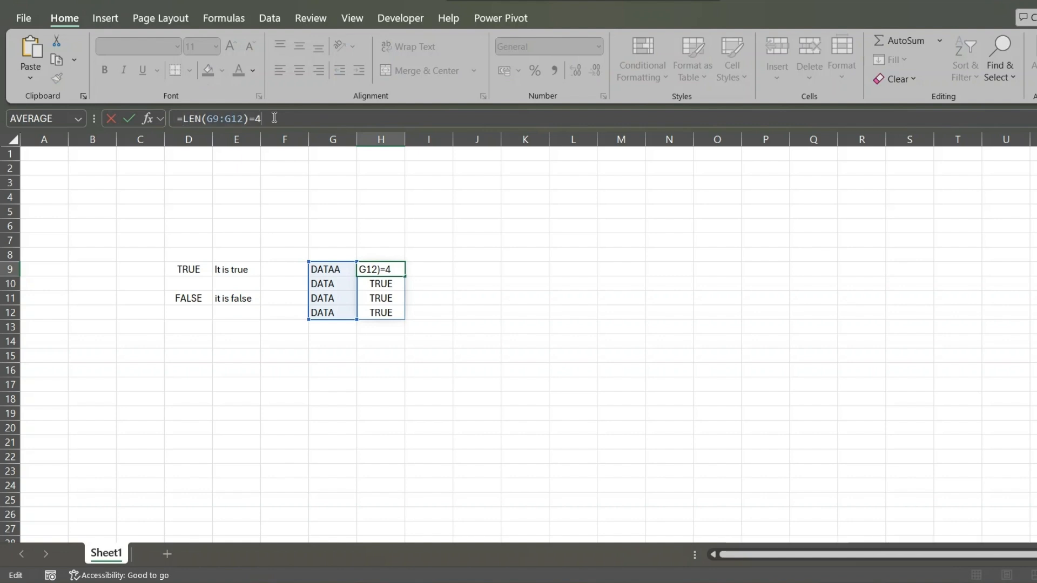
pyautogui.press('Return')
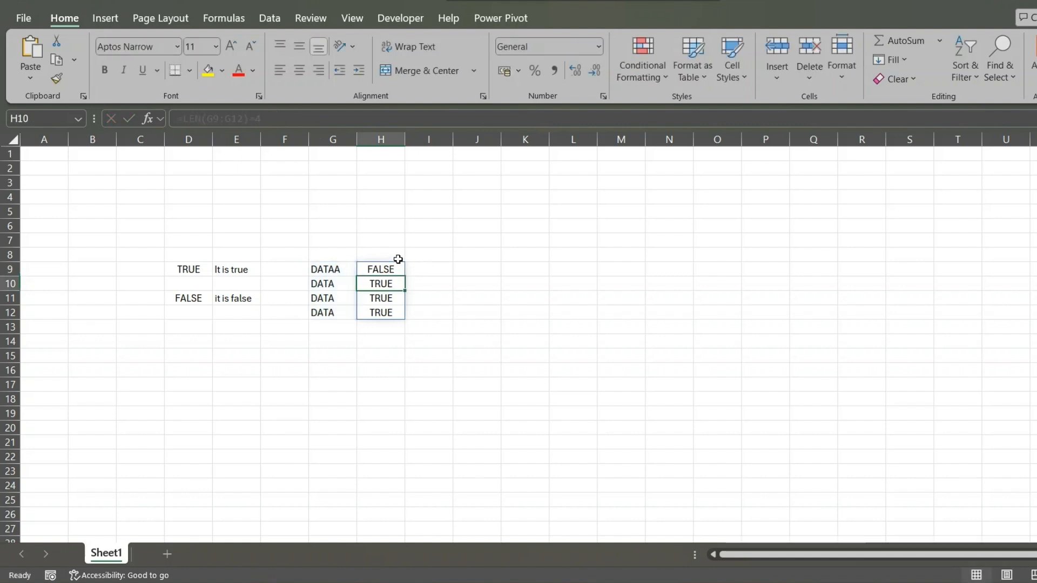
# Enter the formula =IF(LEN(G9:G12)=4, TRUE, "Addition in text") in cell I9, reusing the copied logical test.
pyautogui.click(435, 270)
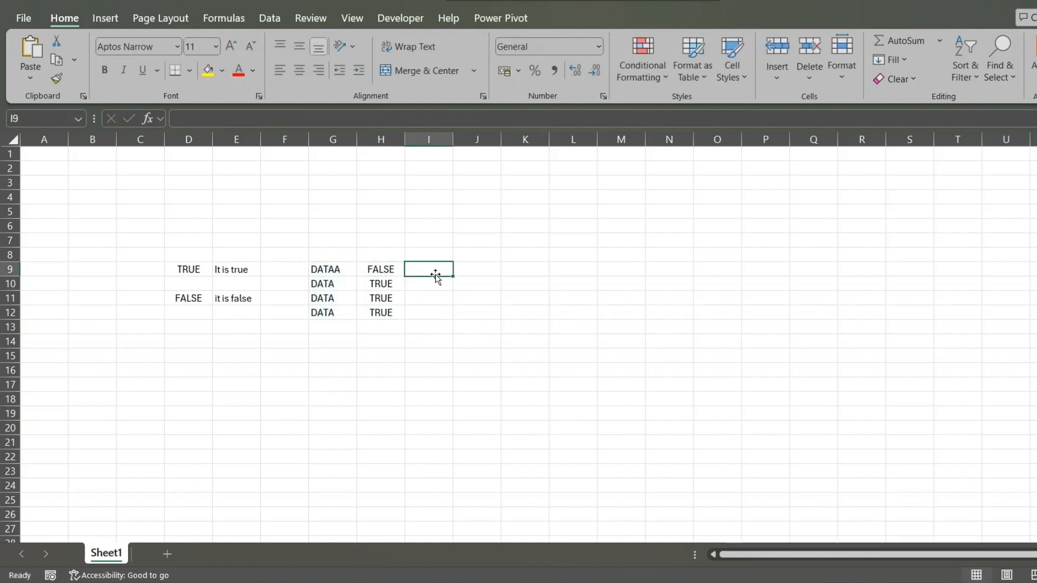
pyautogui.write('=IF')
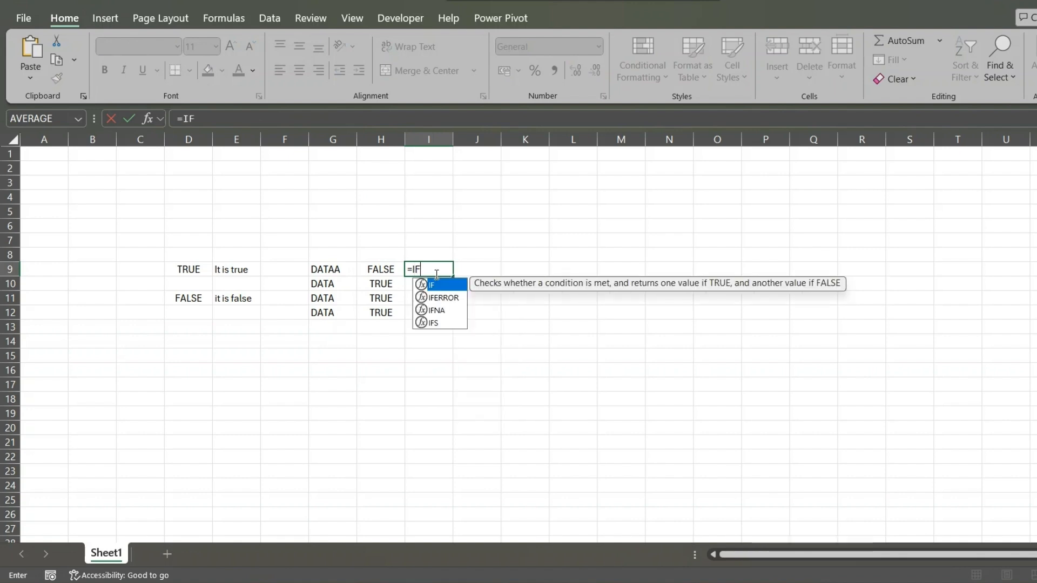
pyautogui.write('(')
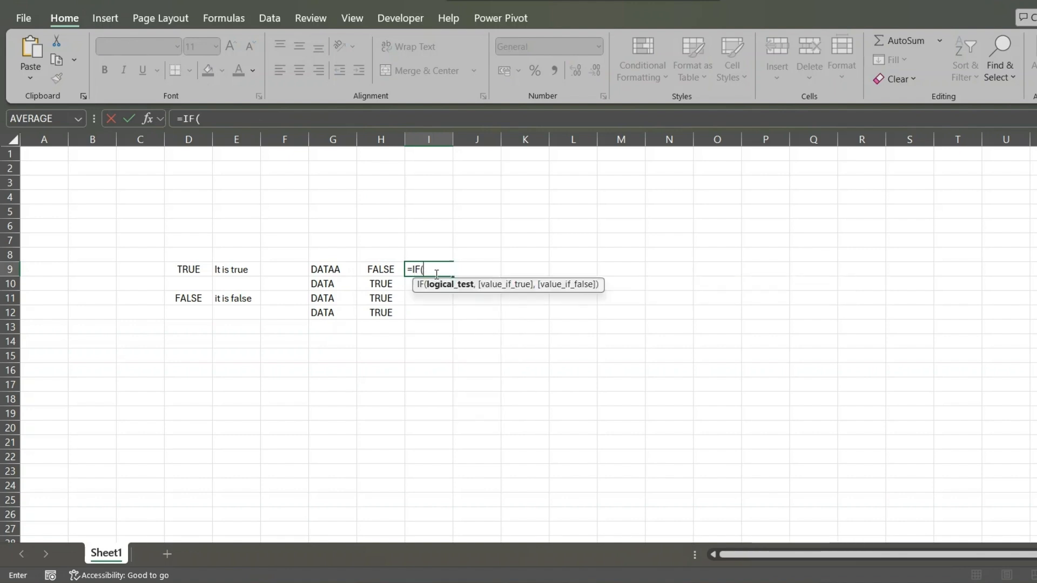
pyautogui.write('LEN(G9:G12)=4')
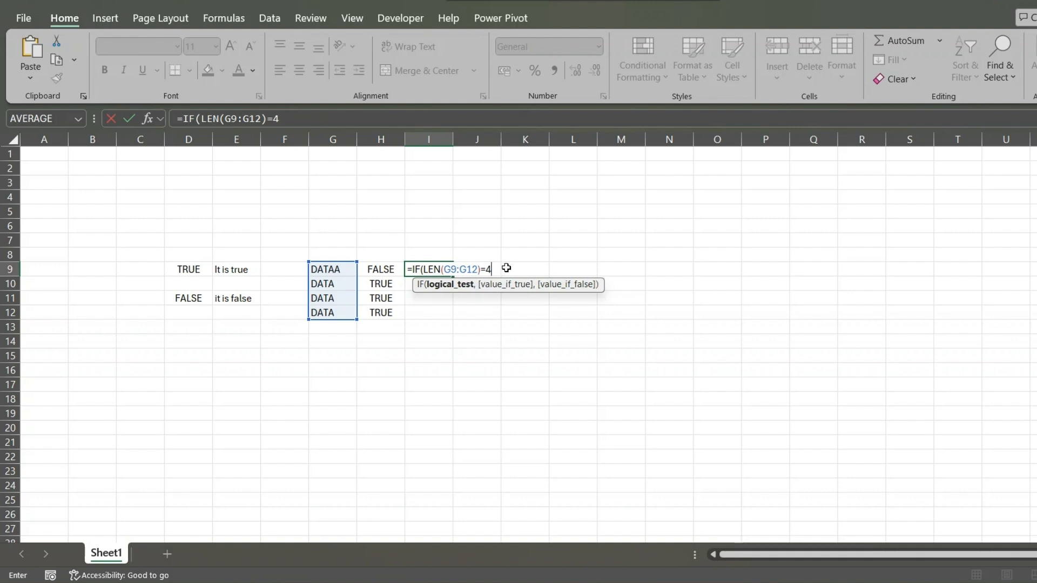
pyautogui.write(',')
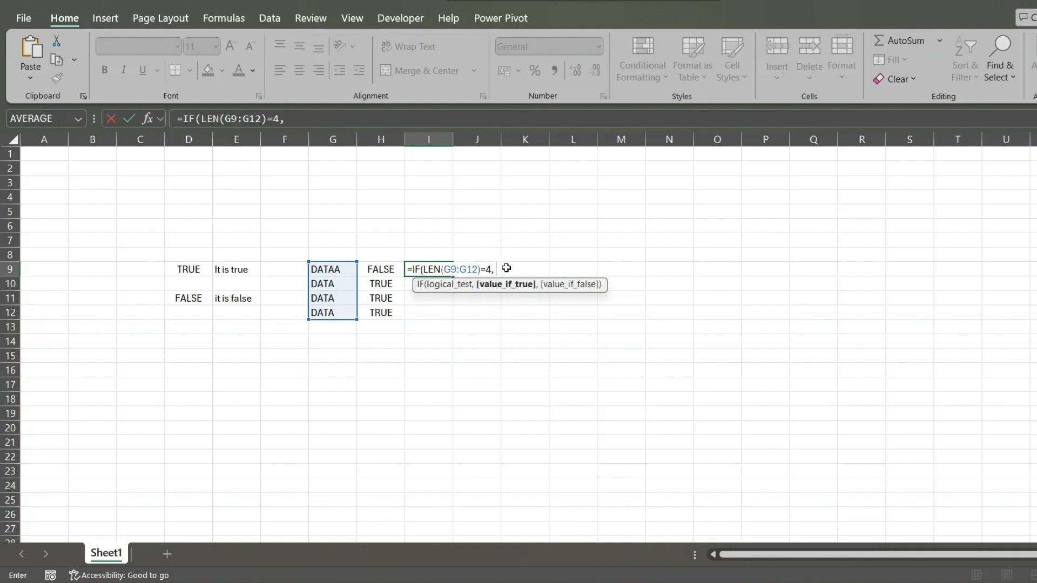
pyautogui.write(' "')
pyautogui.write('TRUE')
pyautogui.write(',')
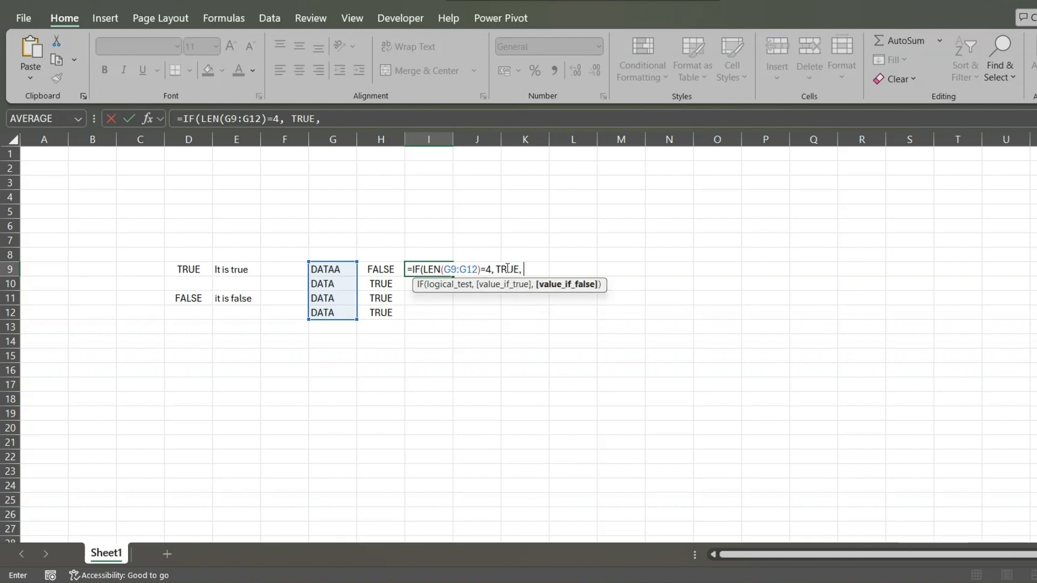
pyautogui.write(' "Addition i')
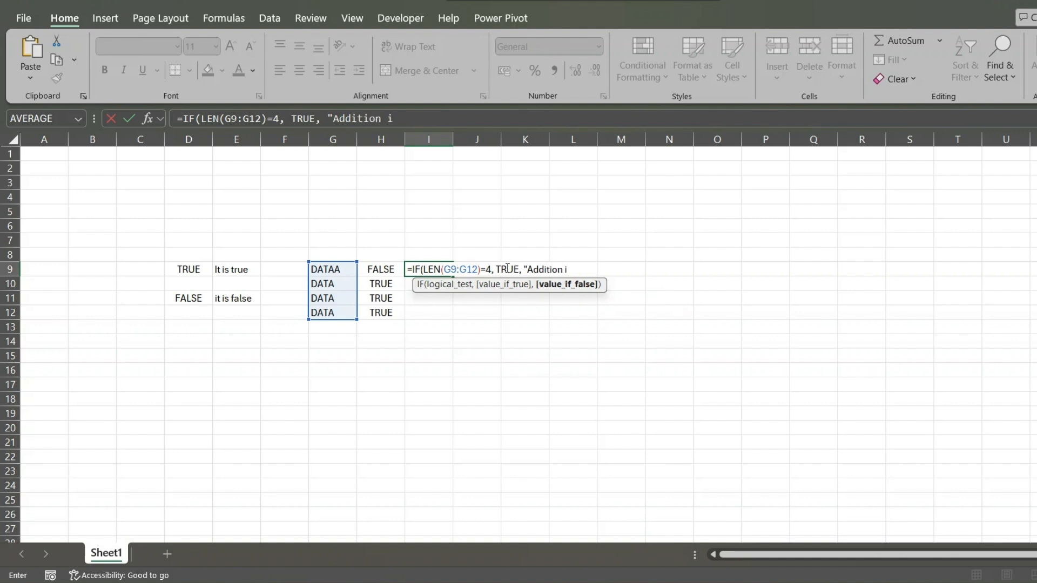
pyautogui.write('n ex')
pyautogui.press('BackSpace')
pyautogui.press('BackSpace')
pyautogui.write('text")')
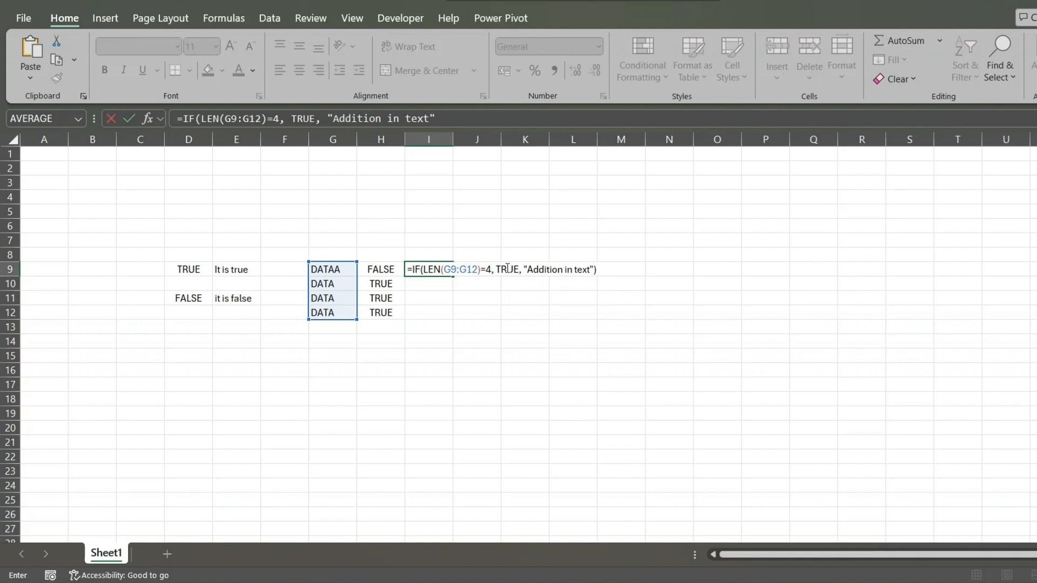
pyautogui.press('Return')
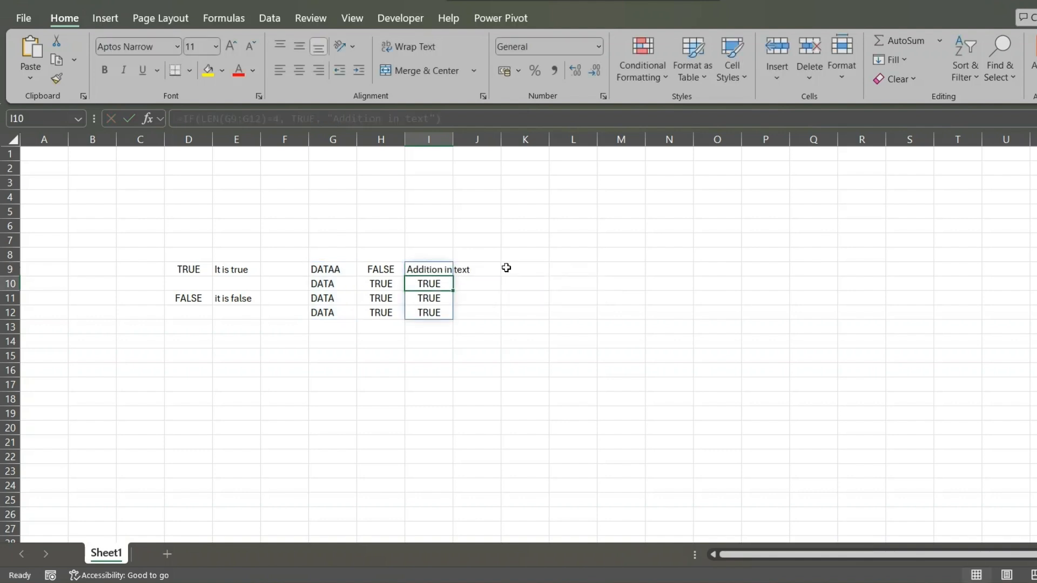
# Review the IF results in I9:I12 against the LEN test in H9 and the text in G9.
pyautogui.click(522, 242)
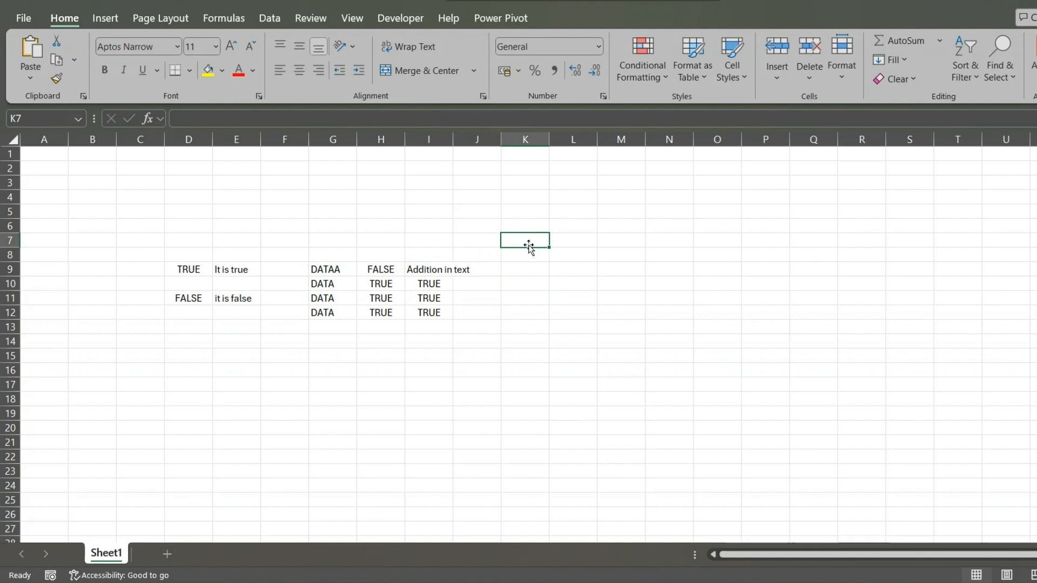
pyautogui.moveTo(439, 283); pyautogui.dragTo(439, 311)
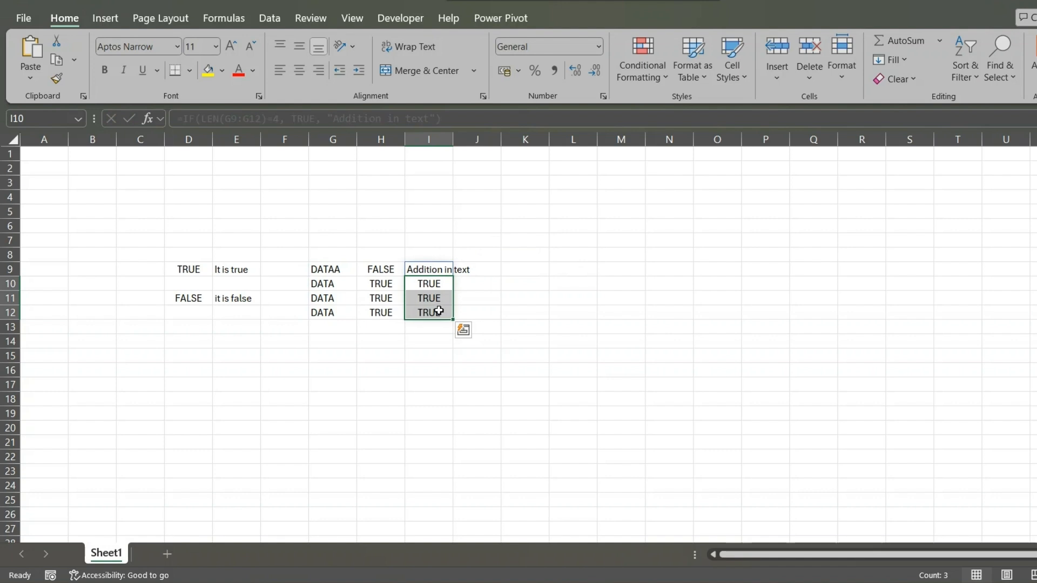
pyautogui.click(447, 269)
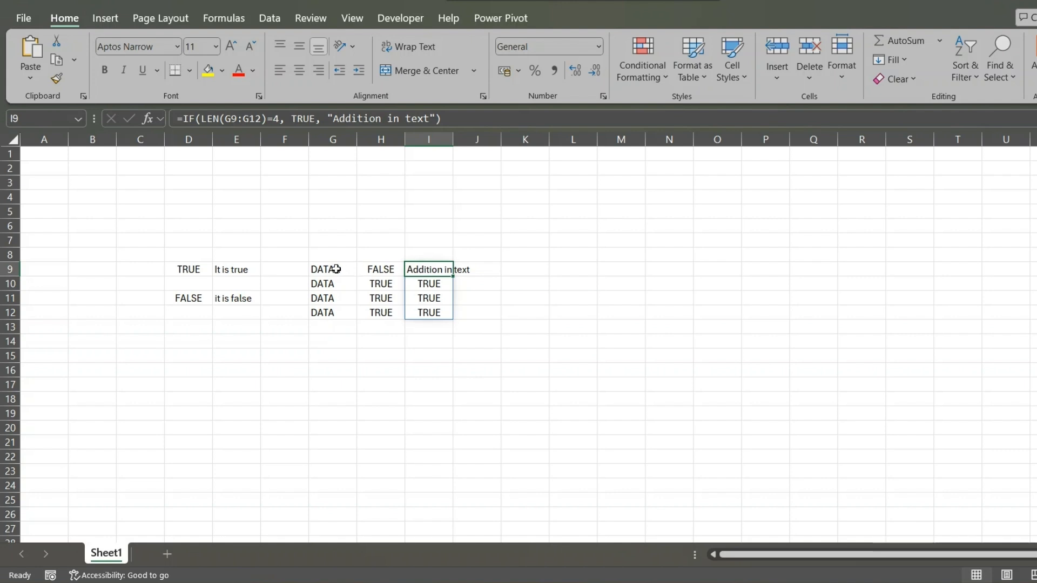
pyautogui.click(384, 268)
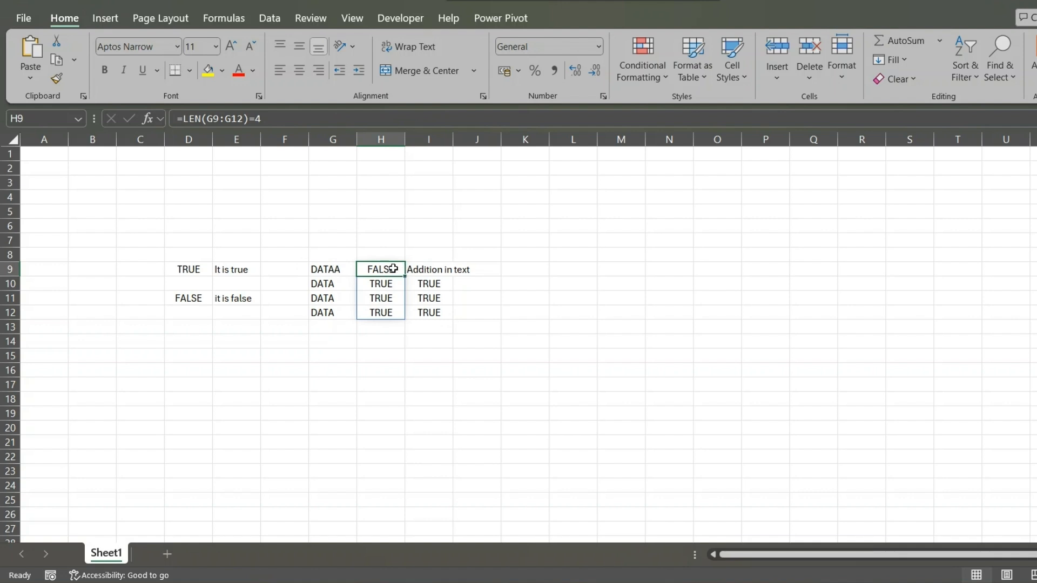
pyautogui.click(411, 269)
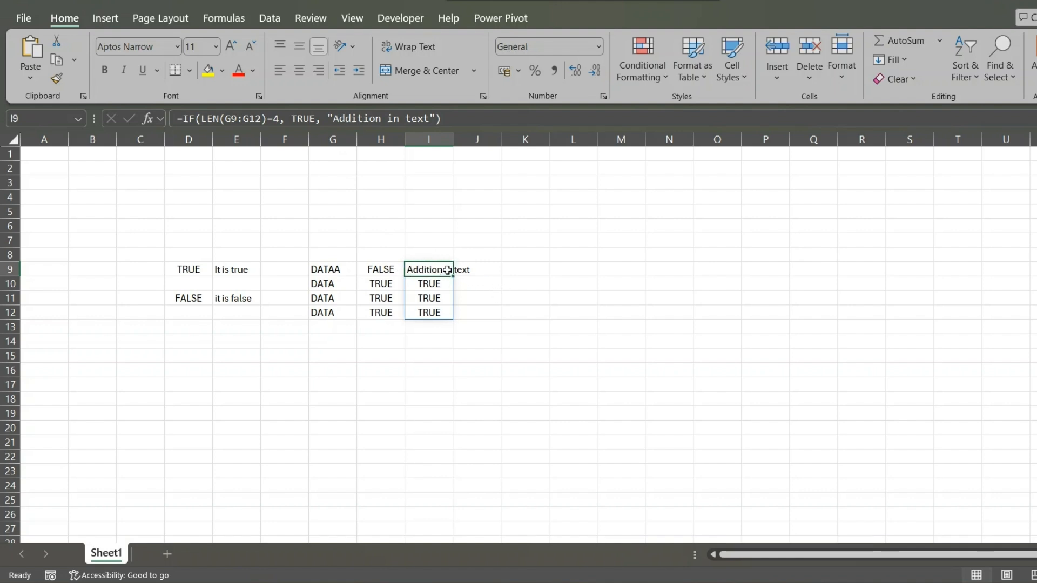
pyautogui.click(509, 285)
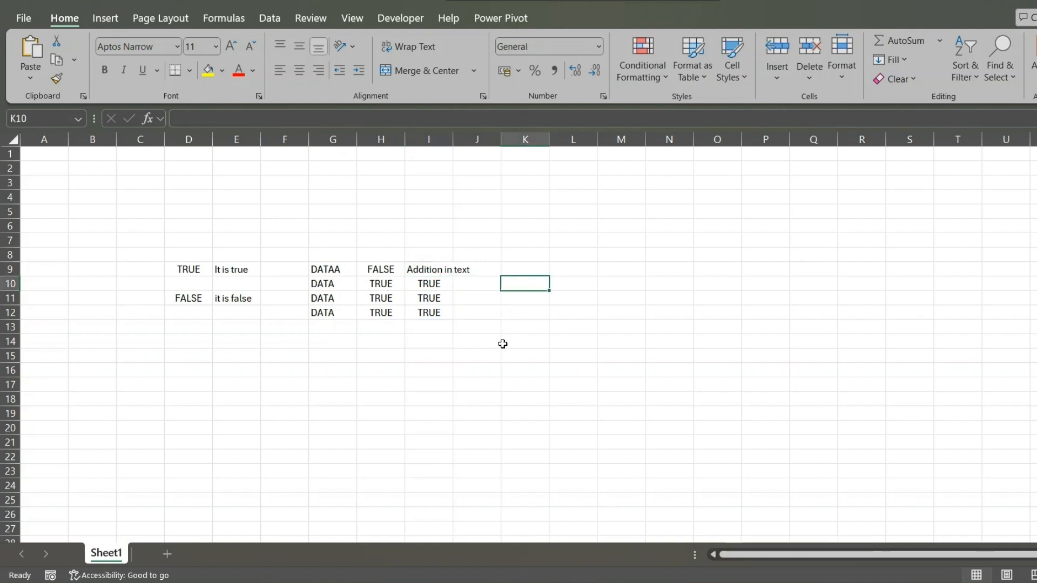
# Compare the arithmetic IF results in E9 and E11 with the text-length IF results in column I.
pyautogui.click(220, 269)
pyautogui.click(236, 300)
pyautogui.click(237, 313)
pyautogui.click(241, 297)
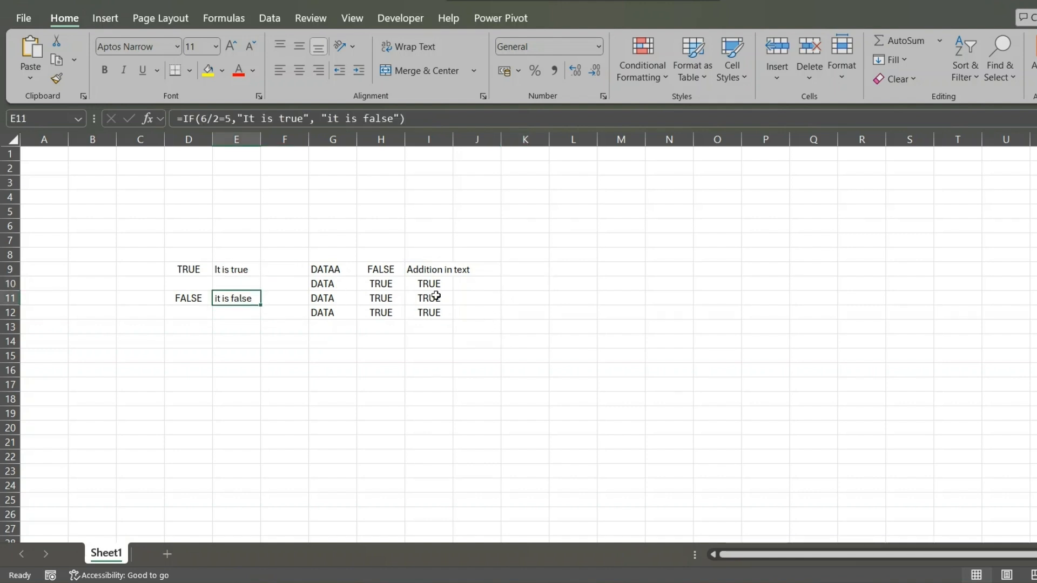
pyautogui.click(429, 269)
pyautogui.click(429, 296)
pyautogui.click(426, 311)
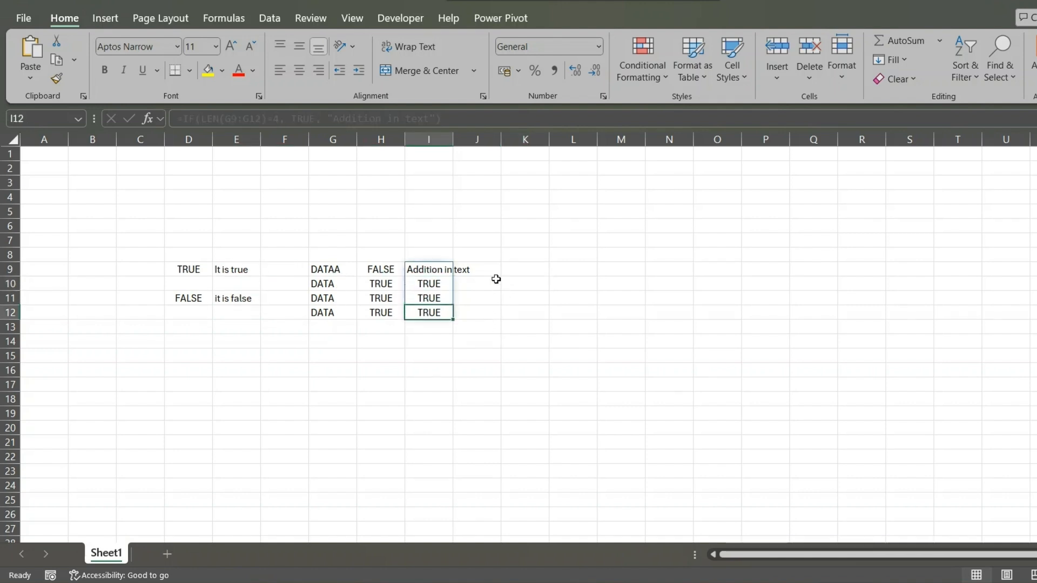
pyautogui.click(495, 280)
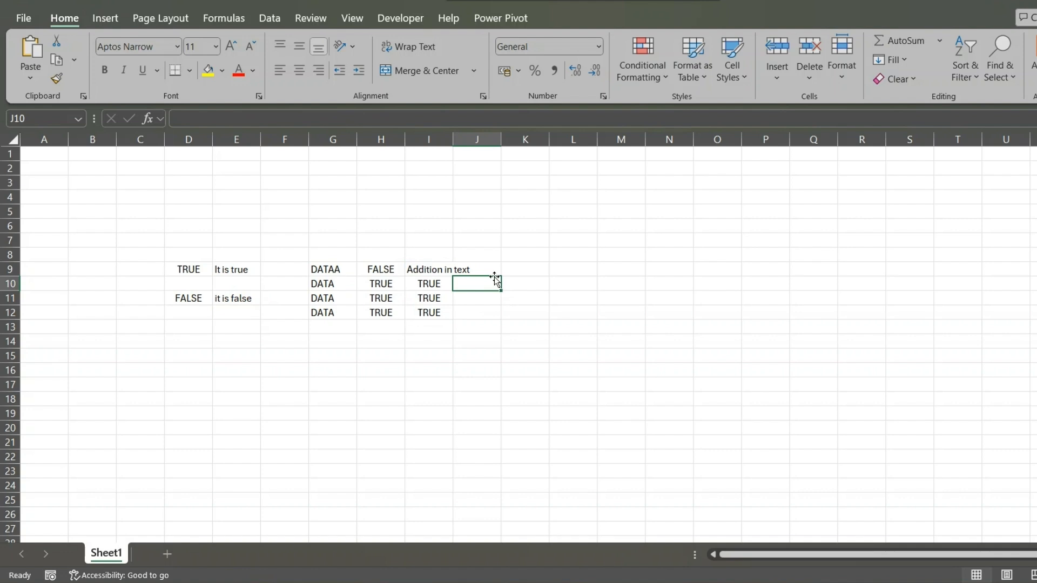